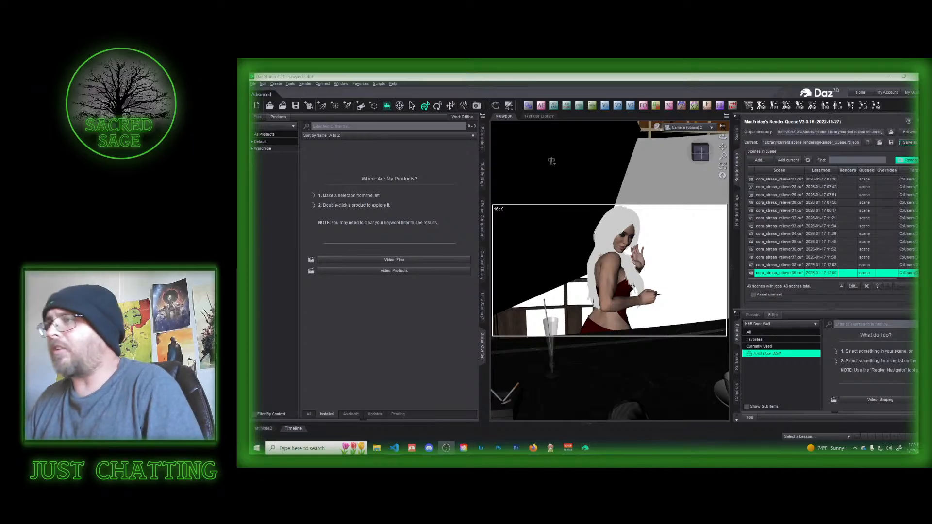
scroll(828, 228, "up", 12)
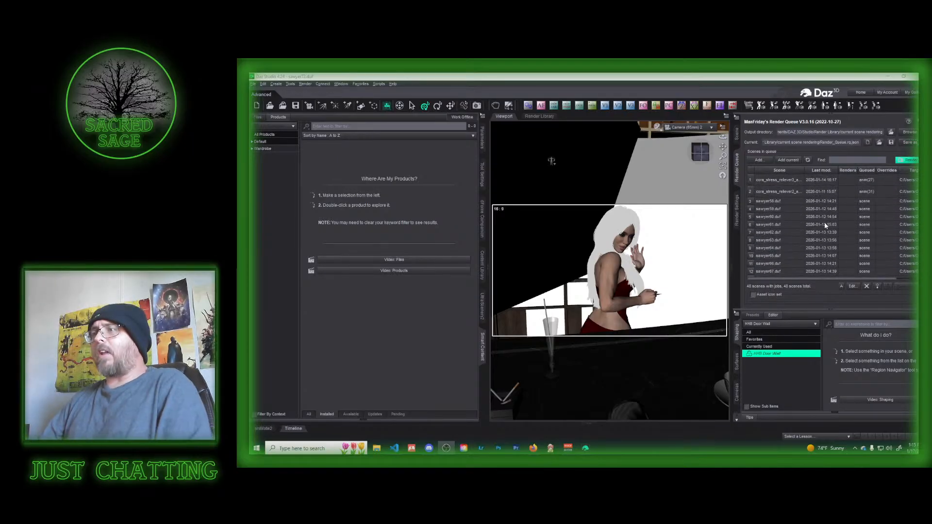
scroll(833, 223, "down", 12)
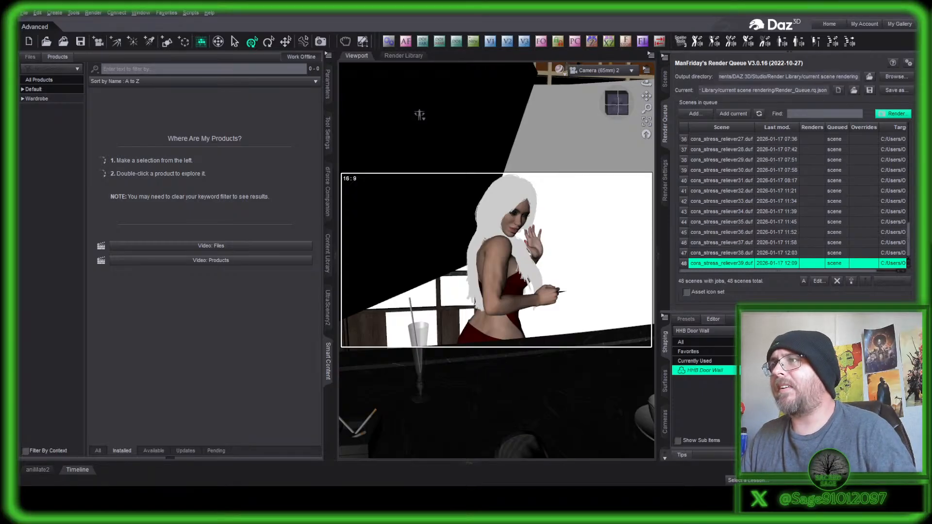
- Switch to Perspective View and delete Camera (65mm) 2 from the scene
left_click(618, 74)
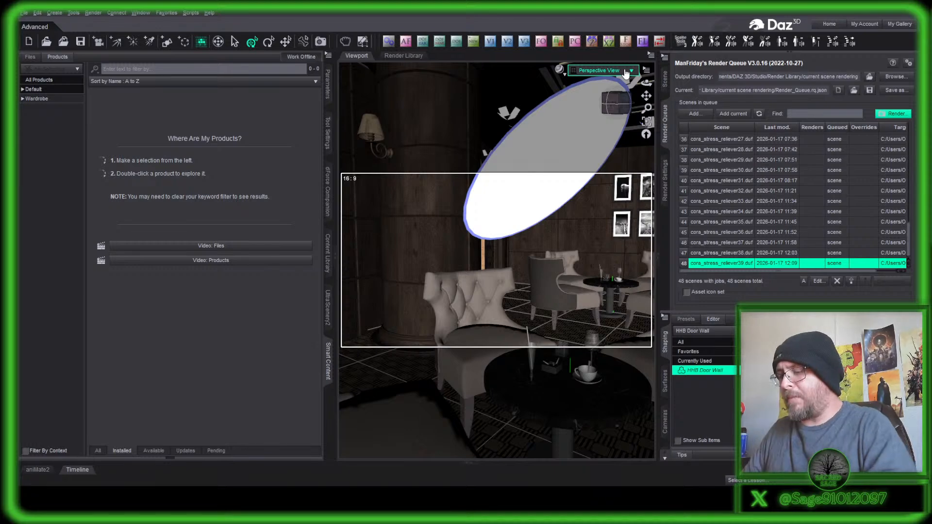
left_click(664, 79)
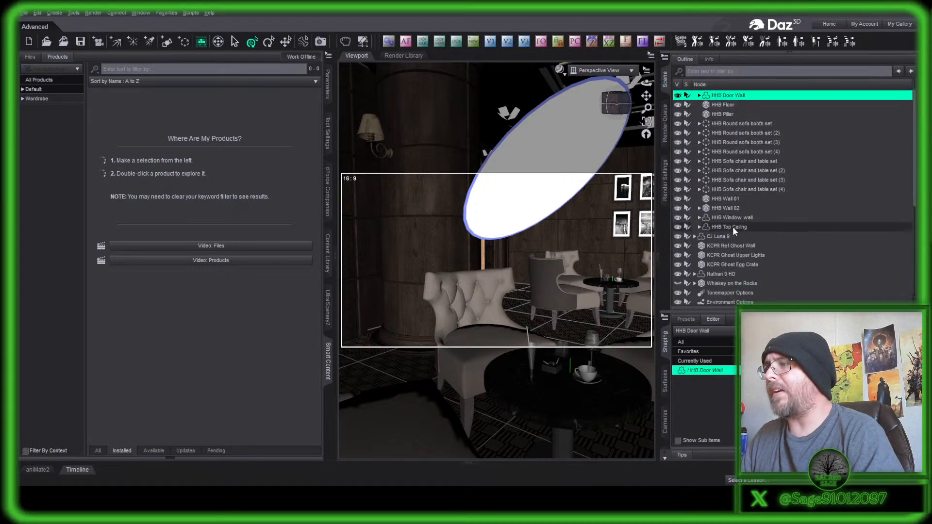
scroll(732, 226, "down", 5)
left_click(722, 300)
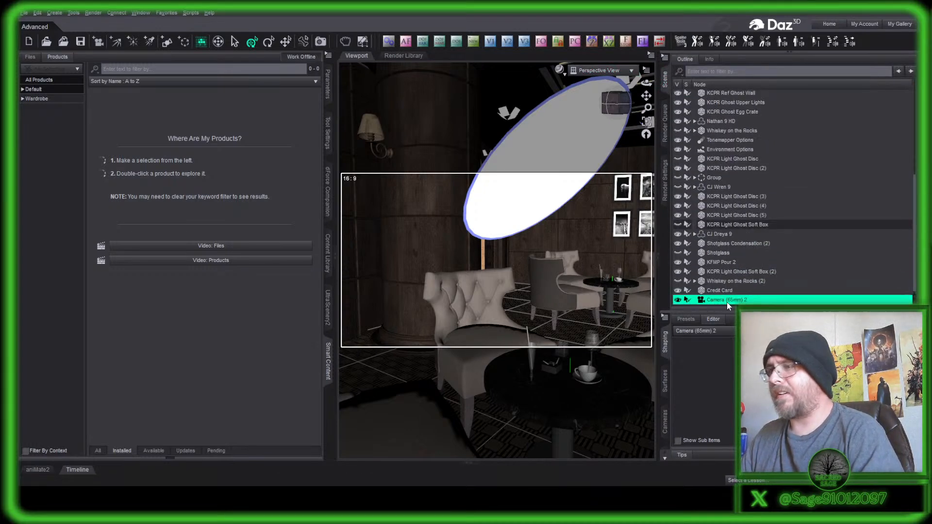
key("Delete")
- Examine the woman in the red dress at the bar from several angles, ending behind her hips
mouse_move(605, 103)
left_mouse_down()
mouse_move(575, 94)
mouse_move(615, 103)
left_mouse_up()
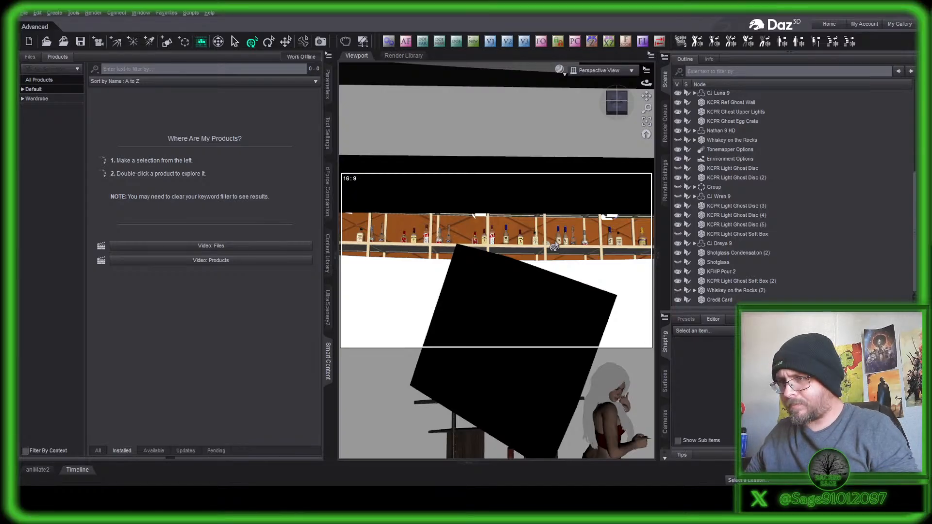
left_click(617, 99)
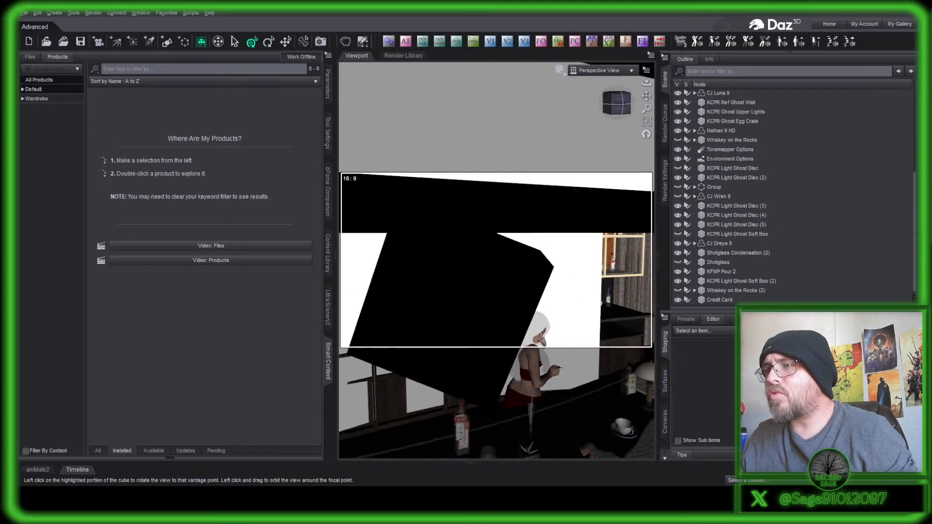
left_click_drag(619, 99, 594, 107)
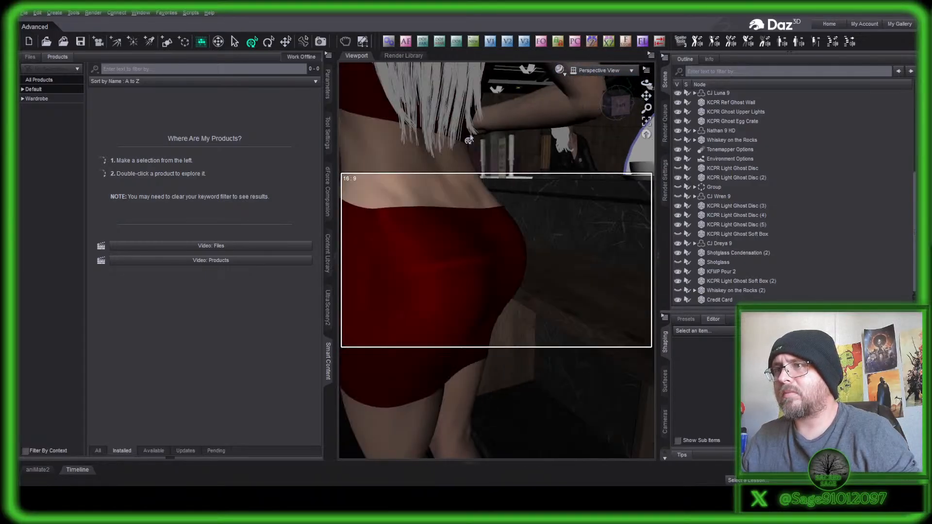
scroll(447, 149, "down", 2)
scroll(410, 159, "up", 2)
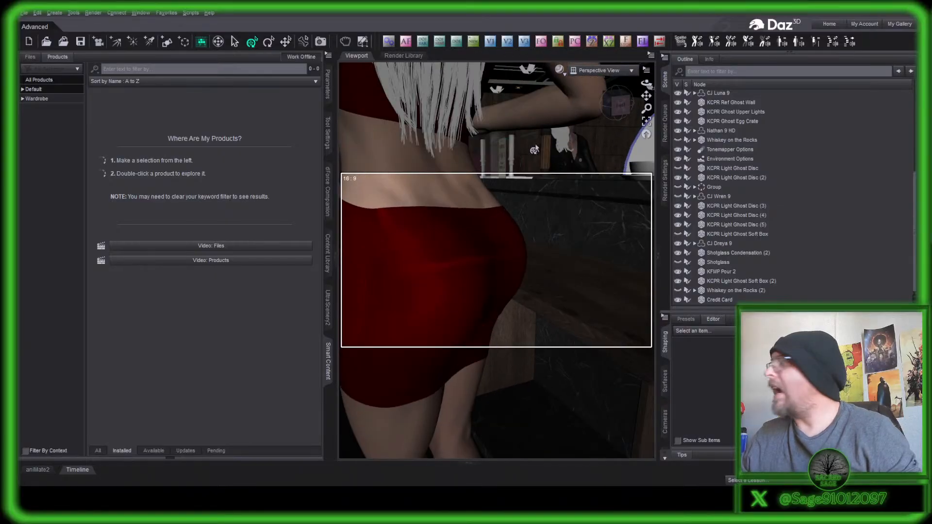
left_click_drag(618, 100, 587, 140)
left_click(515, 265)
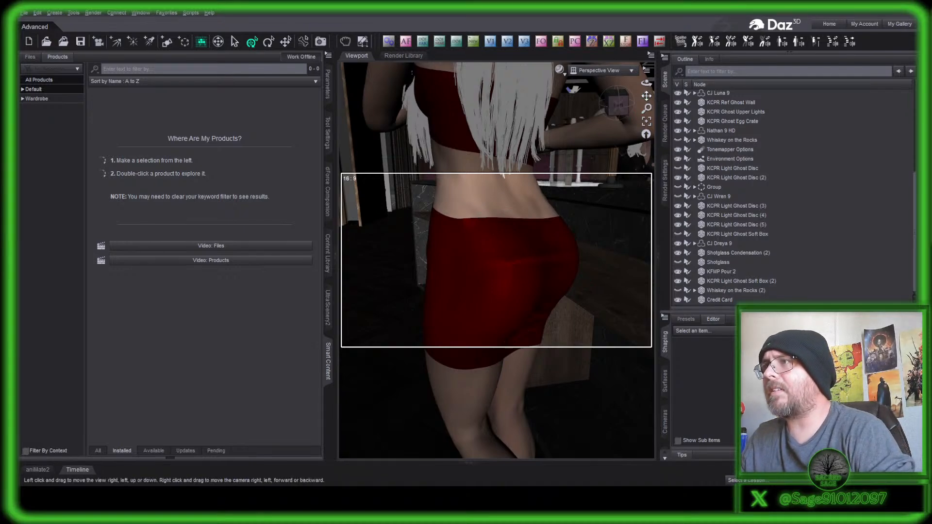
left_click_drag(646, 96, 683, 101)
left_click_drag(610, 107, 635, 77)
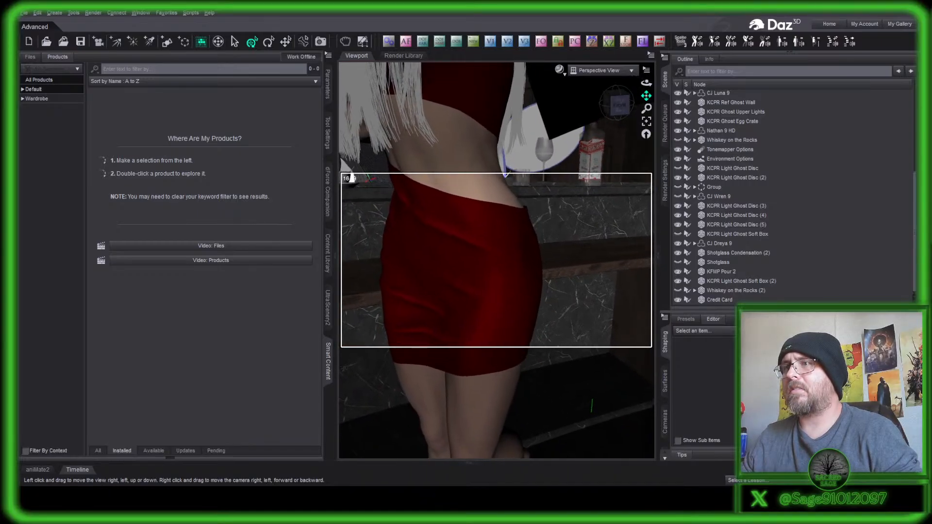
- Collapse the Parameters pane to enlarge the viewport and select the CJ Luna 9 figure
left_click(328, 89)
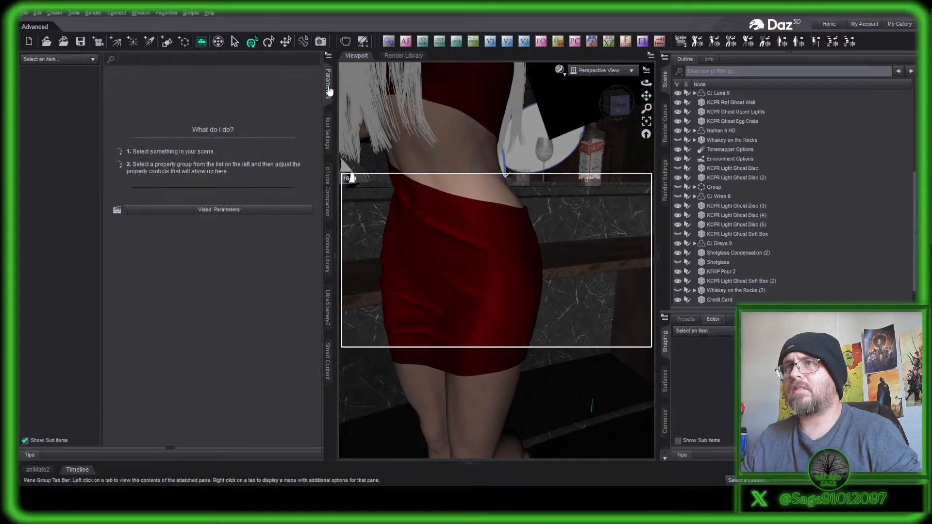
left_click(328, 89)
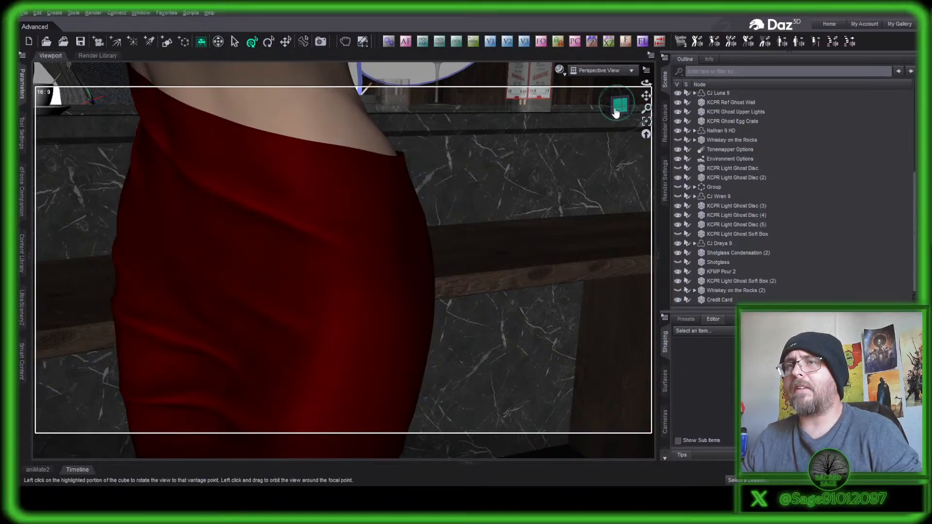
left_click_drag(615, 113, 416, 258)
left_click(409, 268)
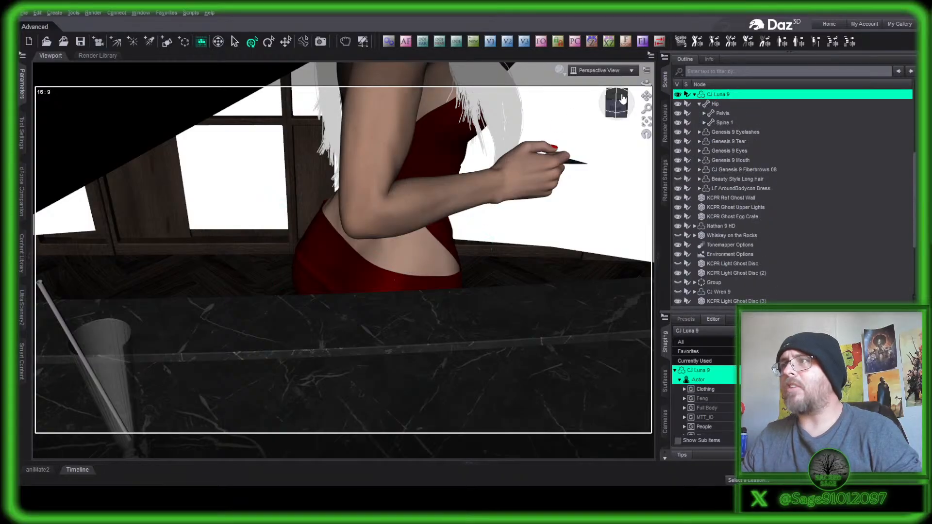
- Frame the figure's hips and red skirt from behind, add a 65mm camera from that view and select it
left_click_drag(616, 103, 358, 196)
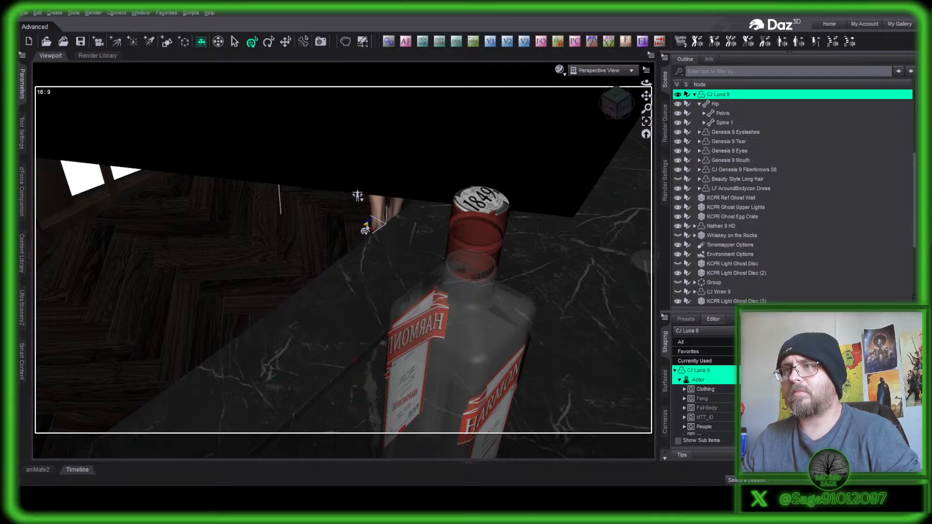
scroll(378, 222, "up", 5)
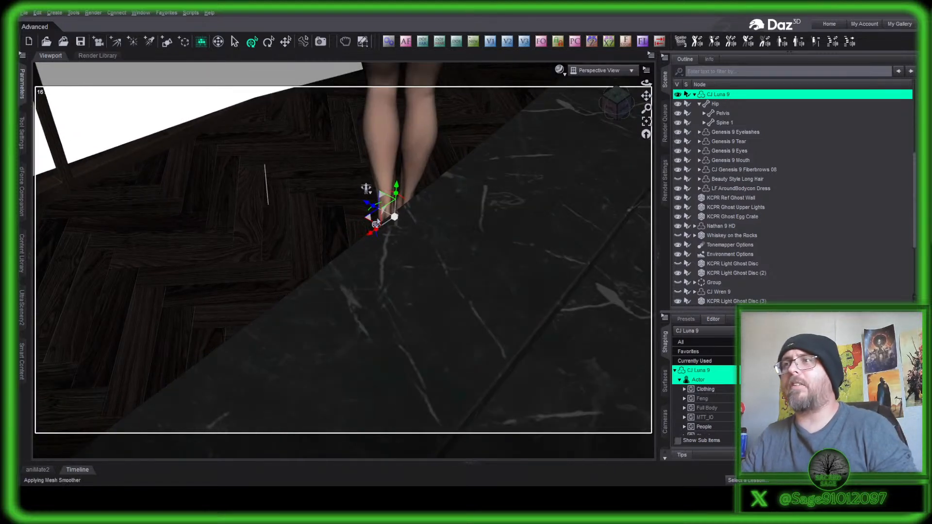
left_click_drag(622, 94, 677, 138)
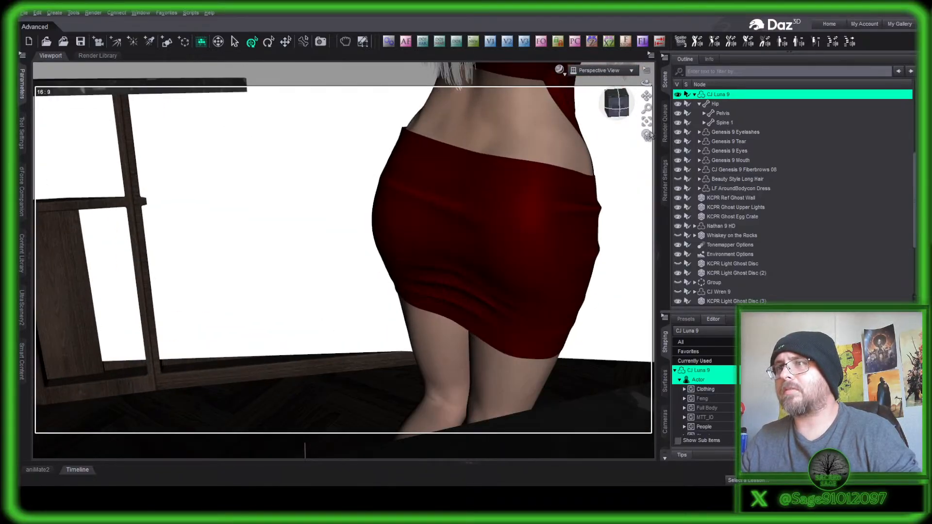
mouse_move(620, 101)
left_mouse_down()
mouse_move(621, 110)
mouse_move(629, 101)
mouse_move(614, 104)
left_mouse_up()
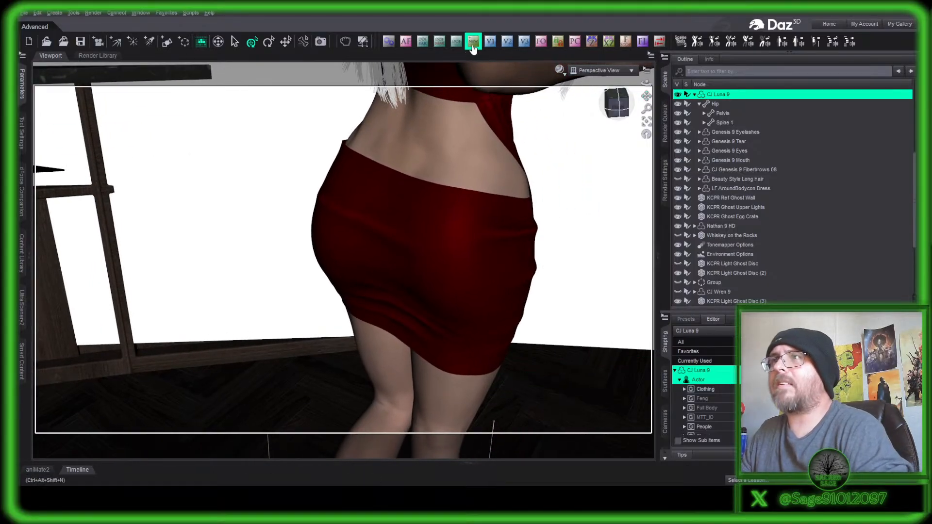
scroll(809, 187, "down", 2)
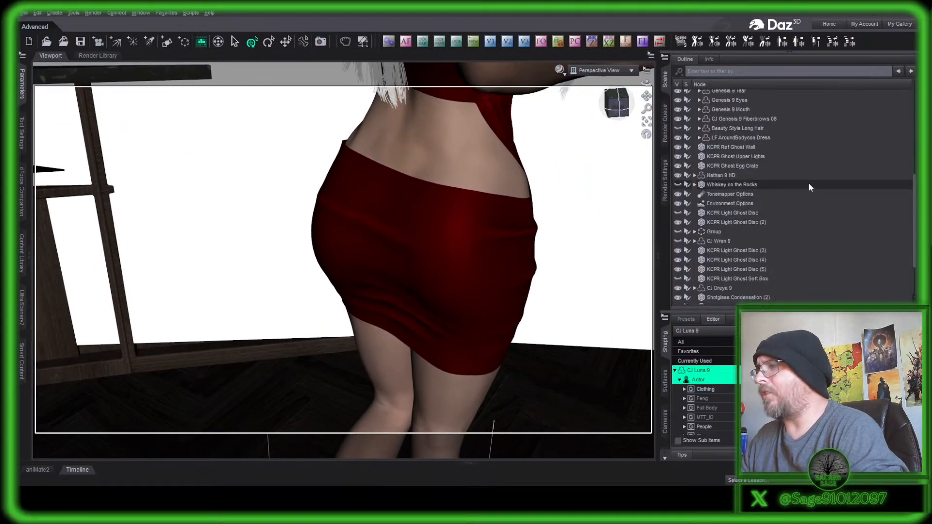
scroll(809, 187, "down", 2)
left_click(741, 300)
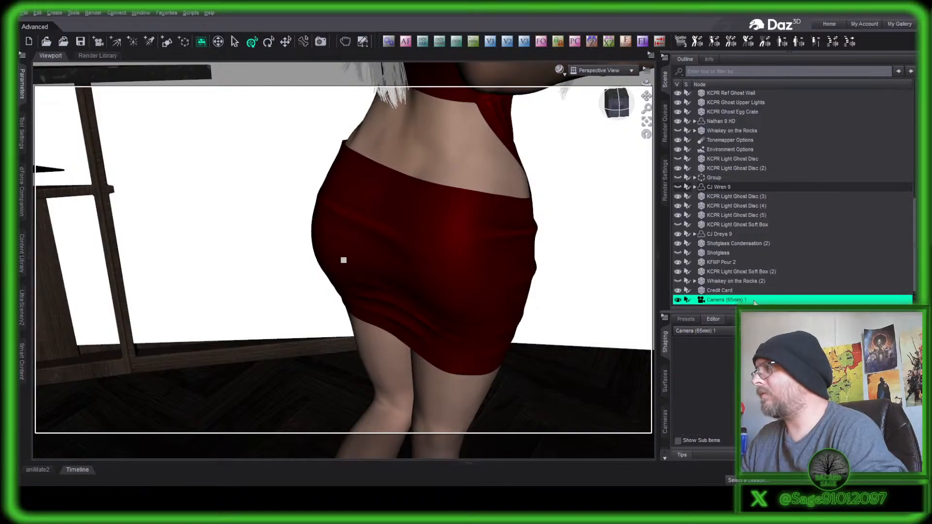
- Select the pelvis of CJ Luna 9 and look through Camera (65mm) 1
left_click(488, 231)
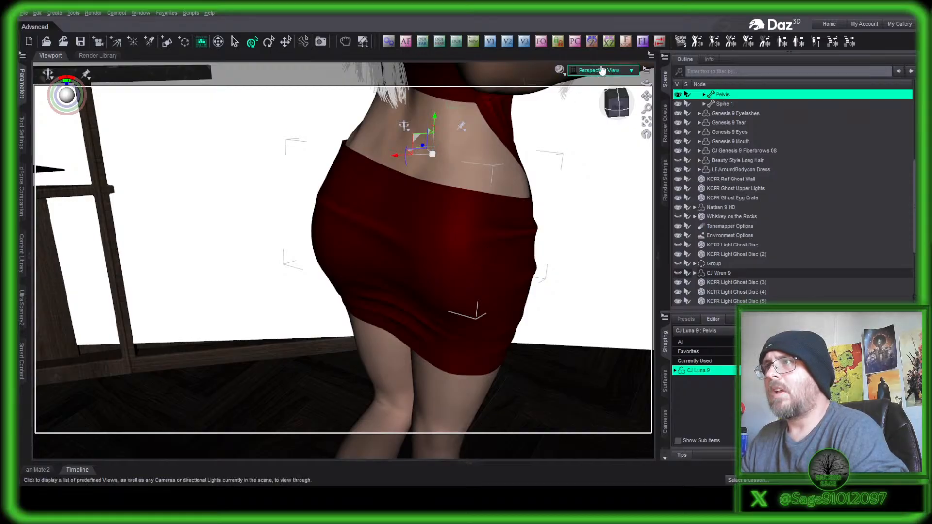
left_click(406, 41)
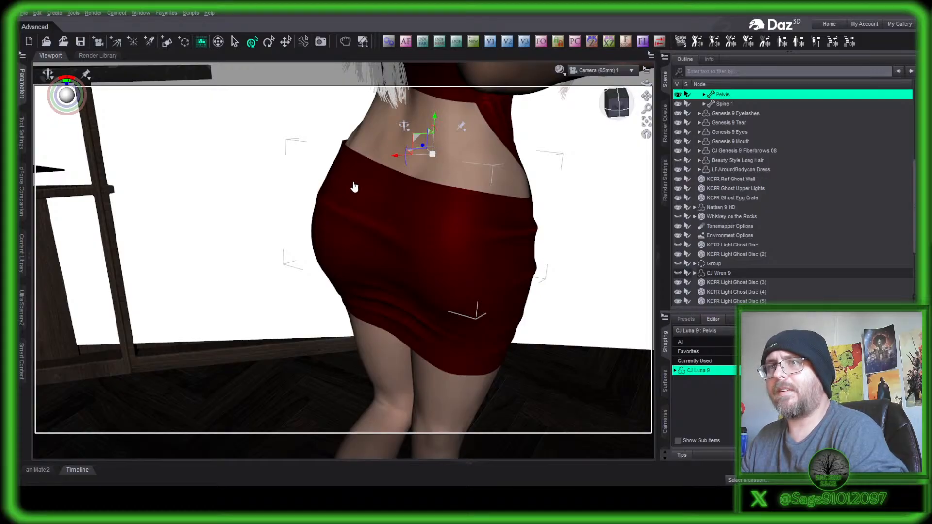
left_click(456, 42)
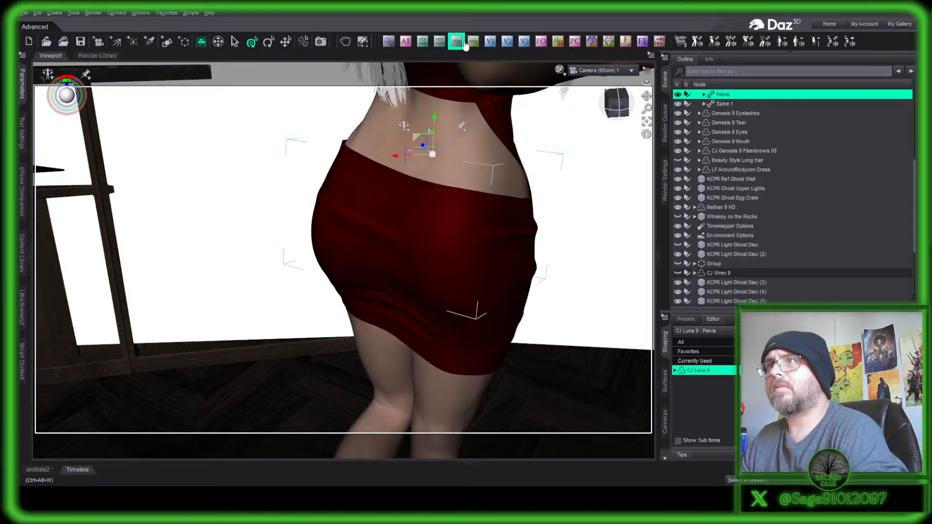
- Return to Perspective View, select Camera (65mm) 1 and show its focus planes beside the figure from the side
left_click(586, 80)
left_click_drag(613, 100, 694, 121)
scroll(785, 233, "down", 2)
scroll(785, 234, "down", 2)
left_click(747, 299)
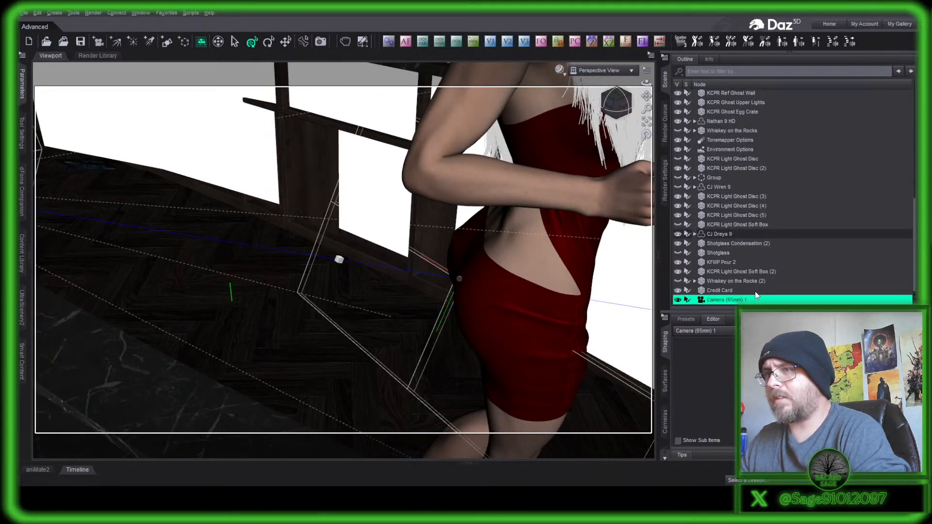
left_click_drag(616, 102, 628, 85)
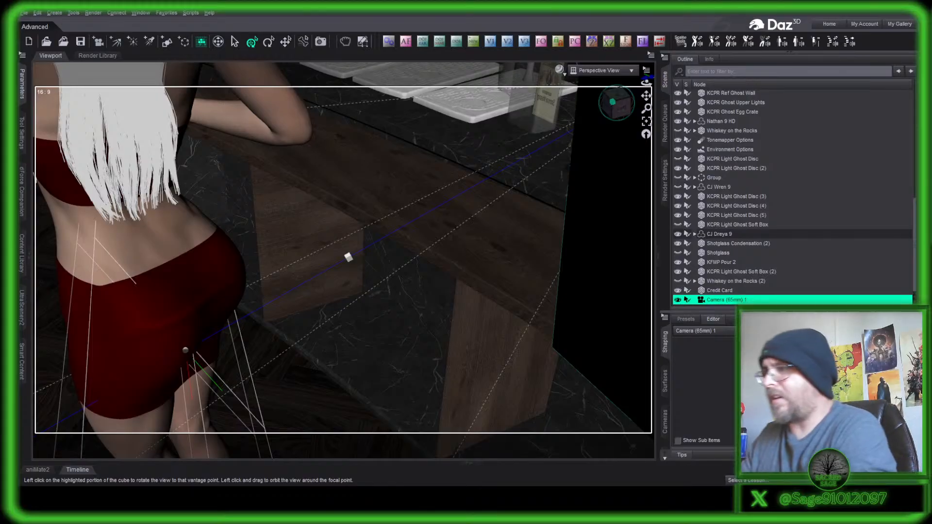
- Adjust the depth-of-field properties of Camera (65mm) 1 around the figure's hips, with sub items shown, and return to its view
left_click(678, 440)
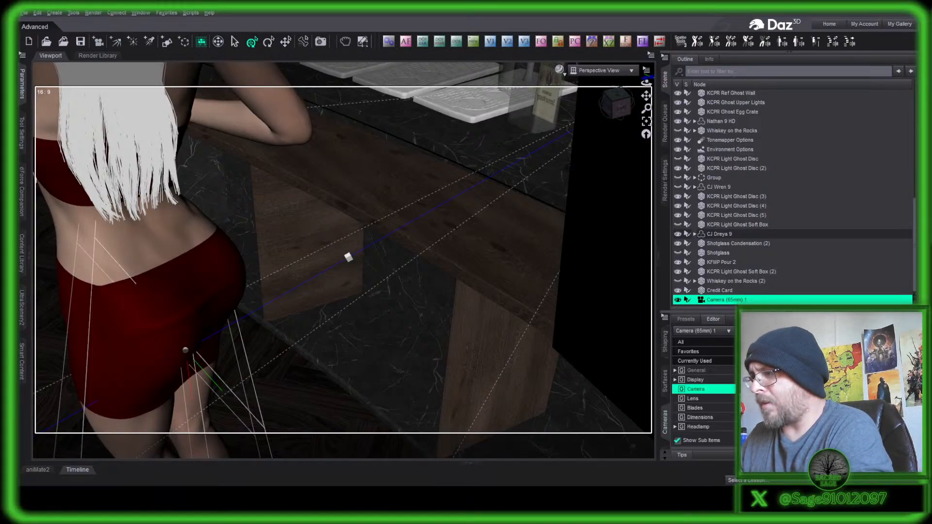
left_click_drag(820, 388, 809, 388)
left_click(617, 72)
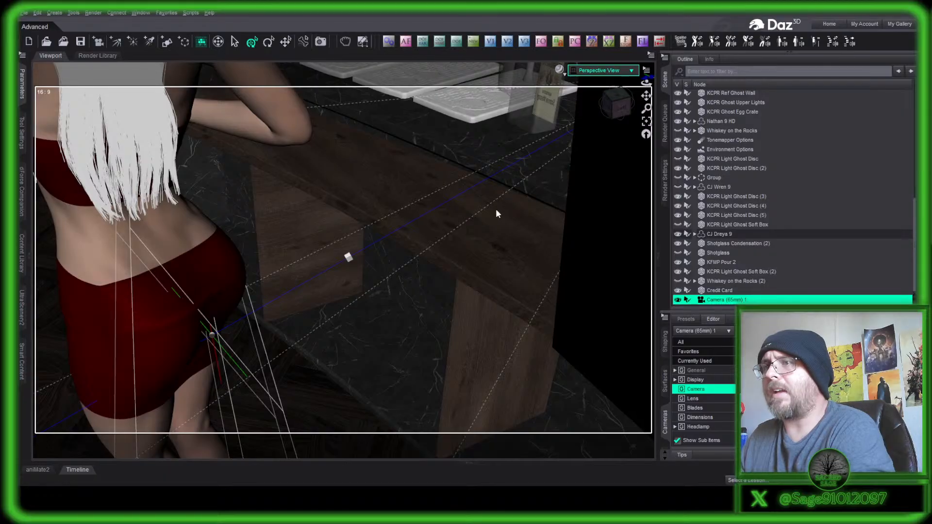
left_click(469, 335)
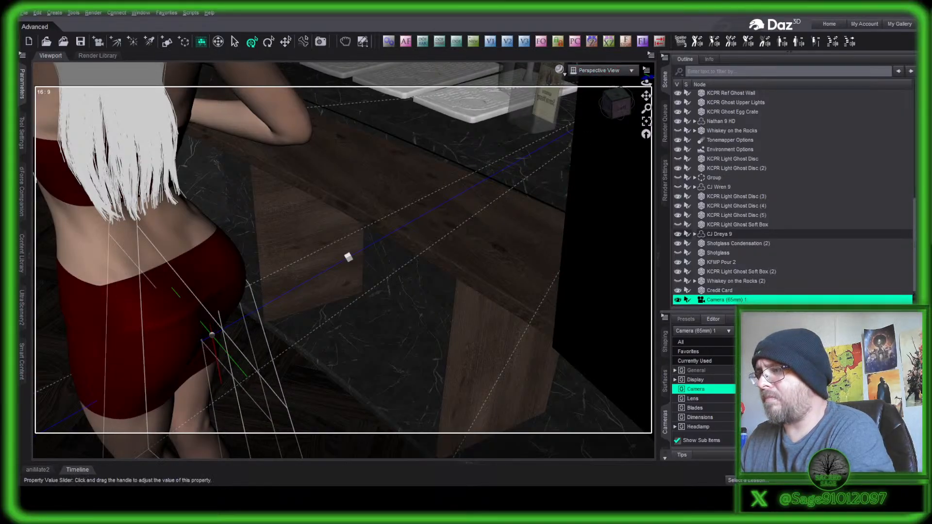
left_click_drag(825, 383, 821, 384)
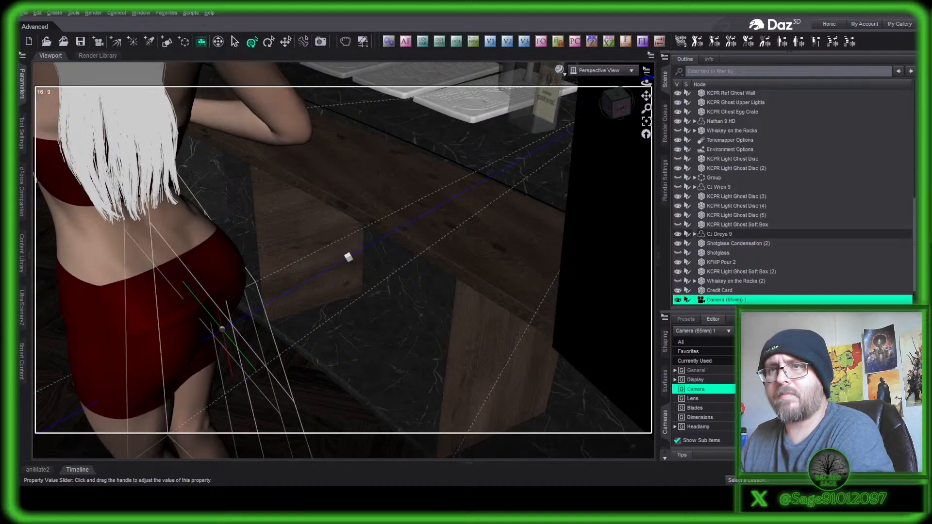
left_click(619, 154)
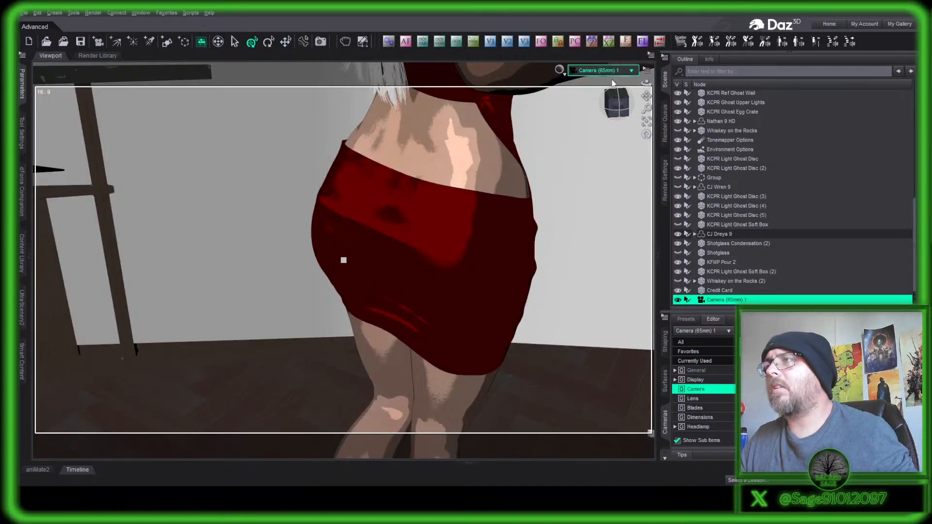
- Preview the scene in Iray from Perspective View, framing the woman behind the bar and the bottle shelves
left_click(621, 104)
mouse_move(621, 106)
left_mouse_down()
mouse_move(628, 85)
mouse_move(650, 93)
mouse_move(614, 106)
left_mouse_up()
left_click(622, 107)
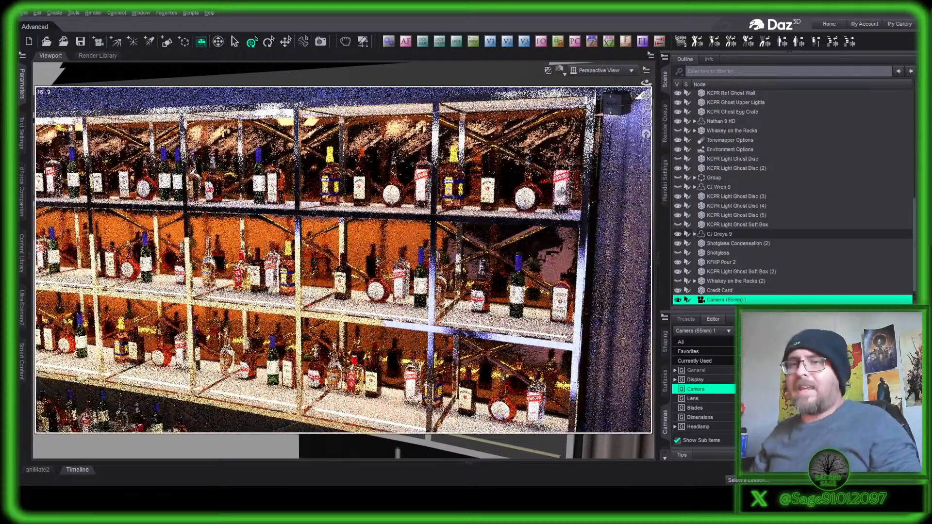
left_click(613, 109)
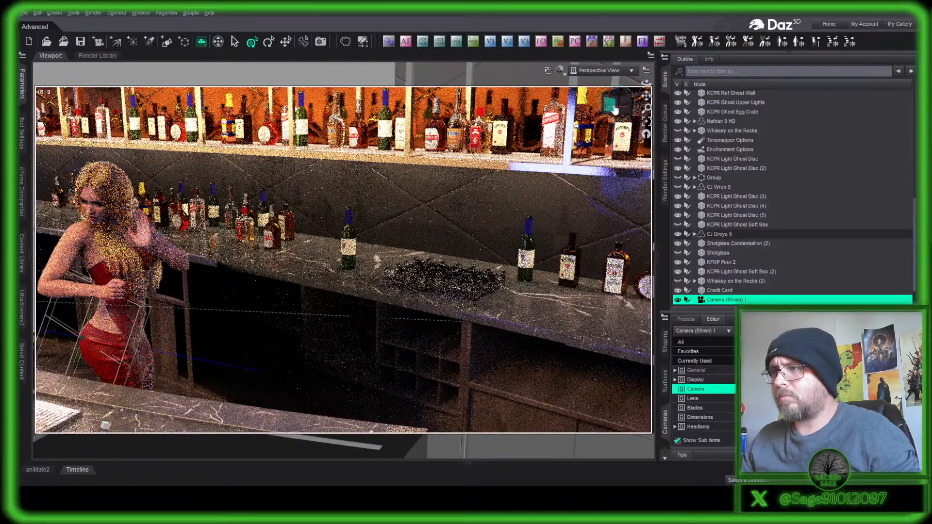
- Select and hide KCPR Ref Ghost Wall, and take the viewport out of the Iray preview
left_click(264, 289)
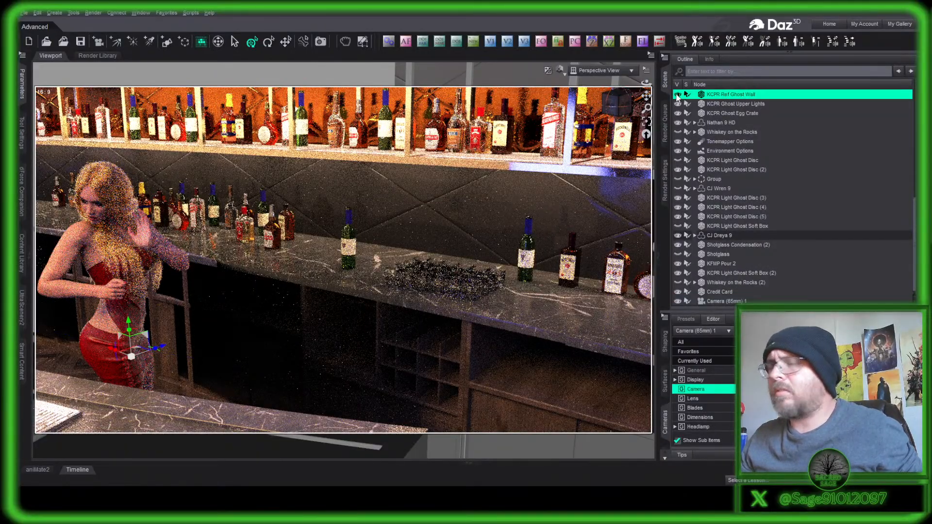
left_click(677, 95)
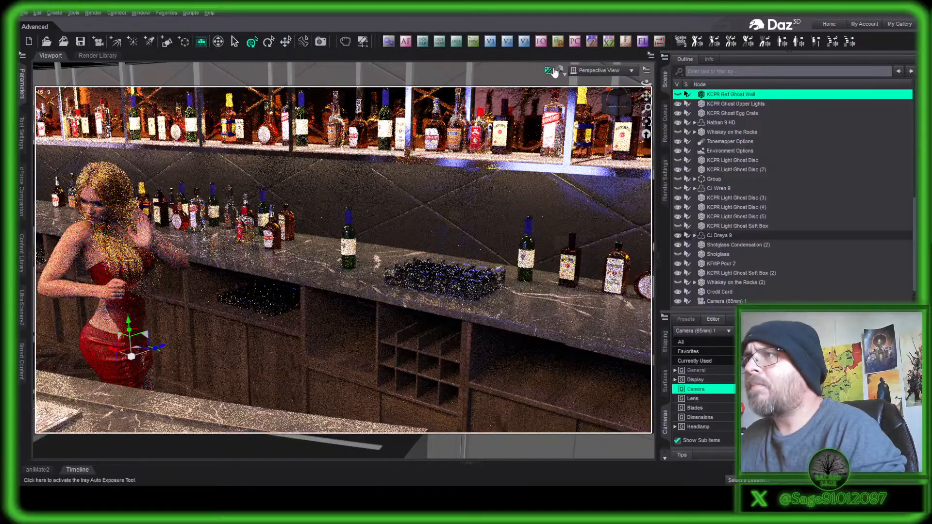
left_click(564, 160)
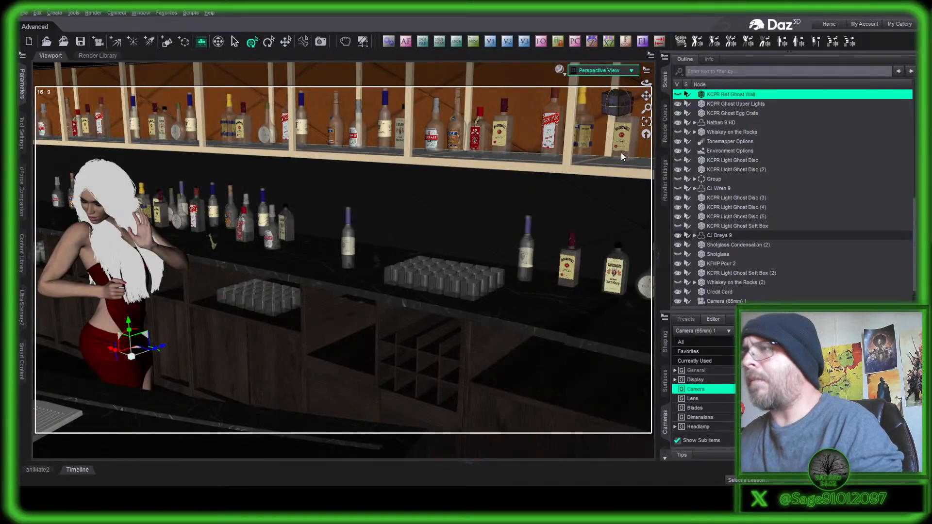
- Select KCPR Light Ghost Soft Box (2) in Perspective View and rotate it so its light panel turns toward the woman
left_click(621, 153)
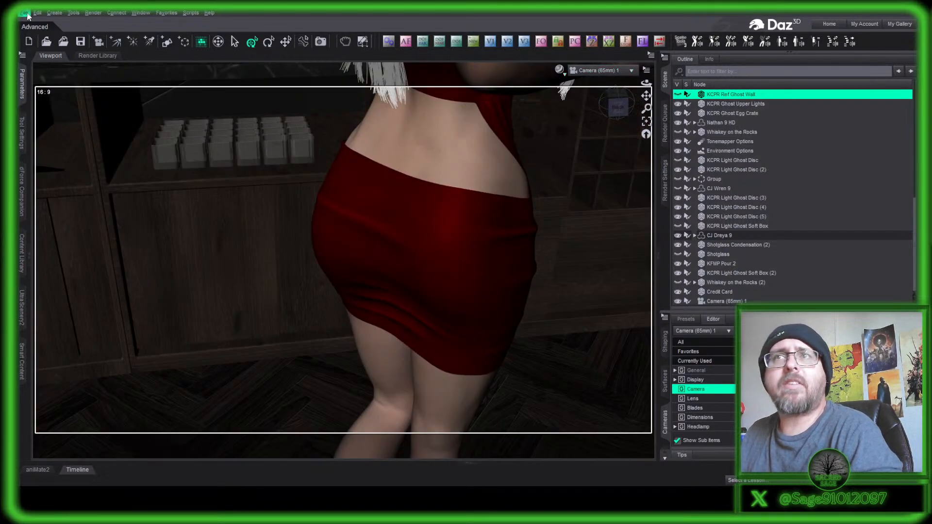
left_click(614, 106)
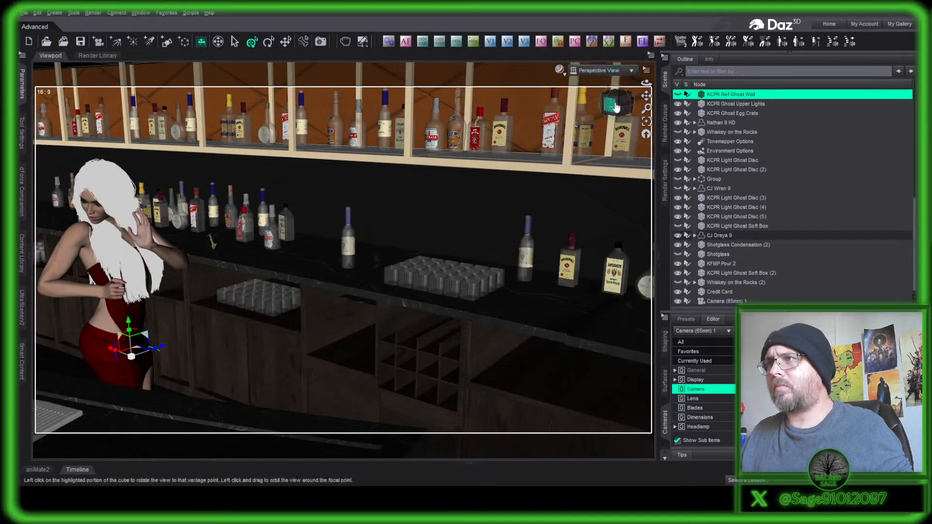
left_click(615, 107)
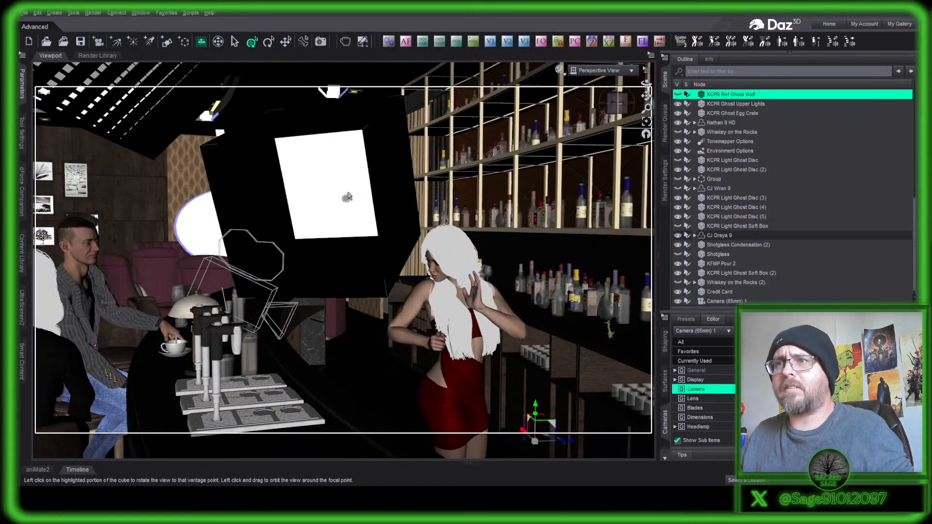
left_click(347, 196)
left_click(622, 116)
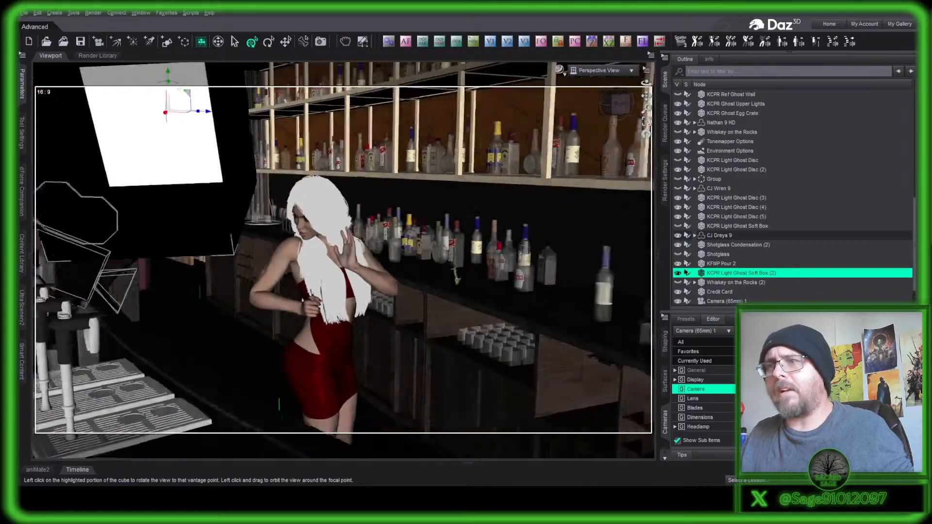
left_click_drag(617, 105, 614, 102)
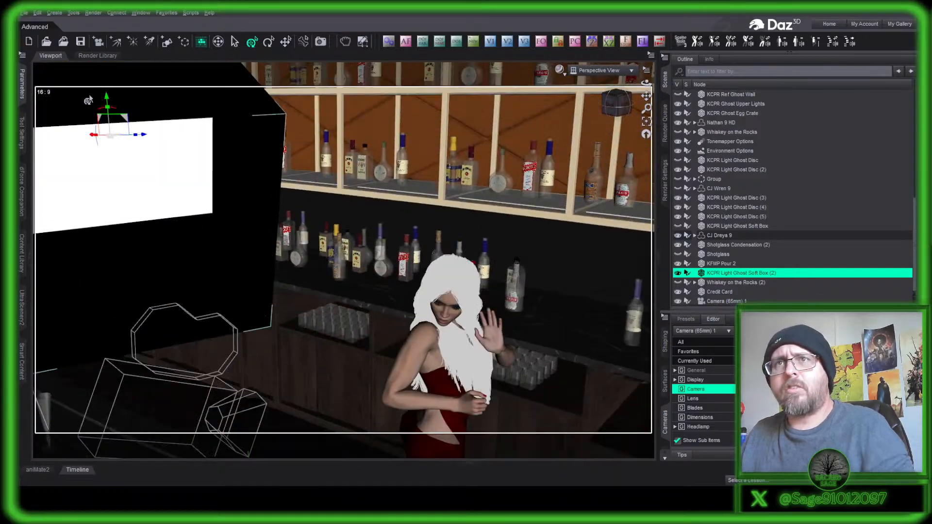
left_click(269, 42)
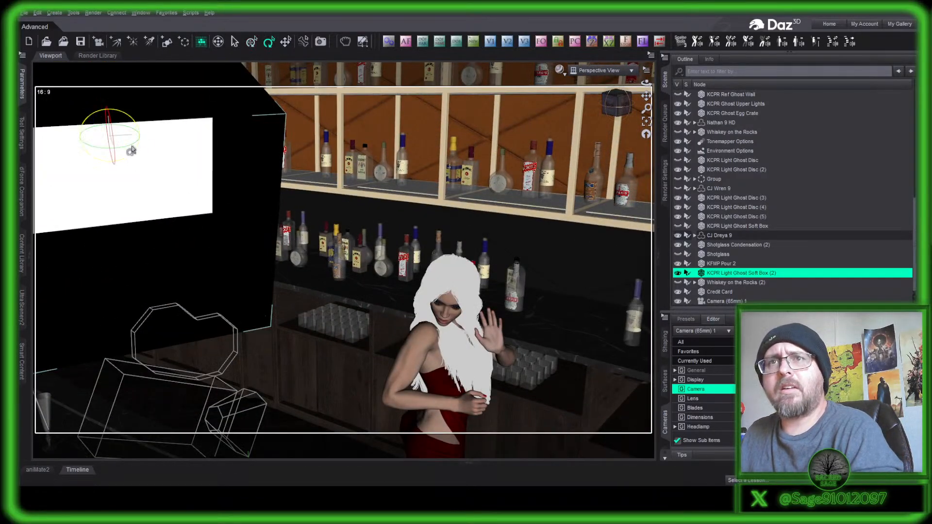
left_click_drag(131, 151, 192, 208)
left_click(286, 42)
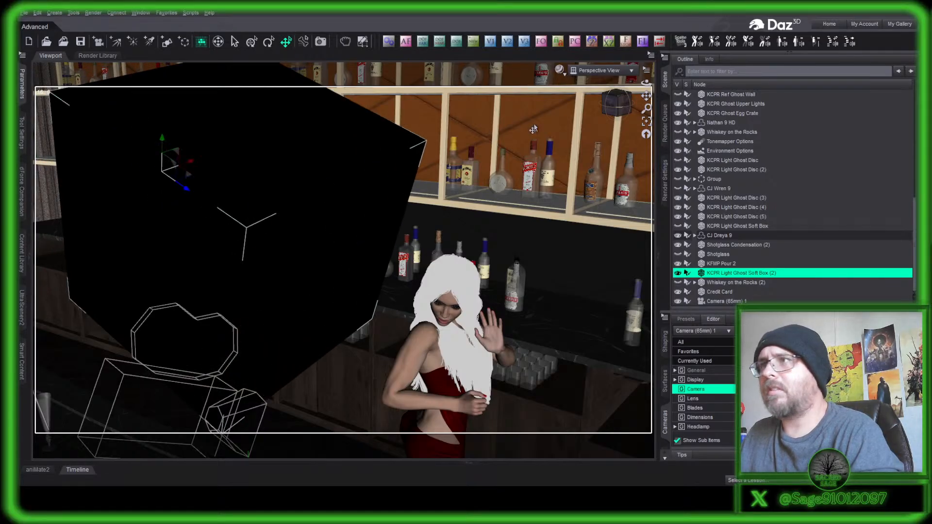
- Preview the shot through Camera (65mm) 1 in Iray, and take the viewport out of the preview
left_click(601, 72)
left_click(606, 153)
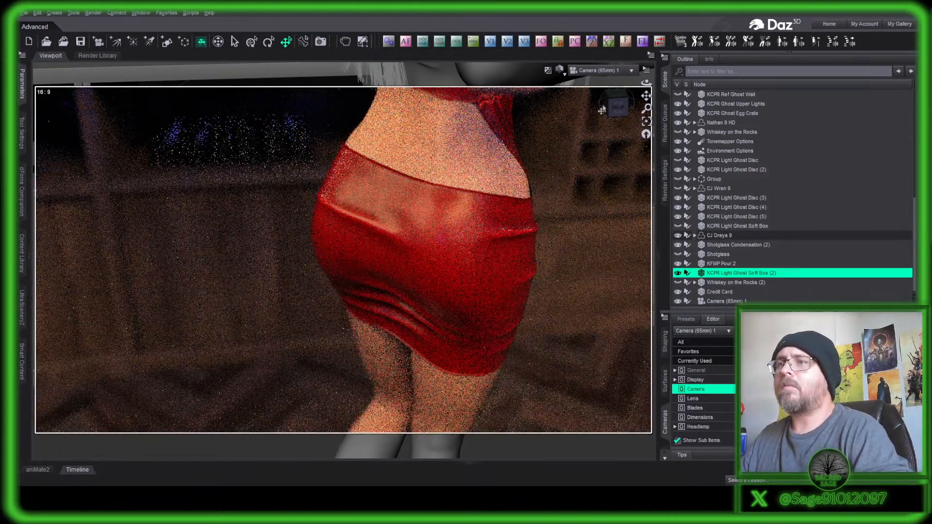
left_click(569, 159)
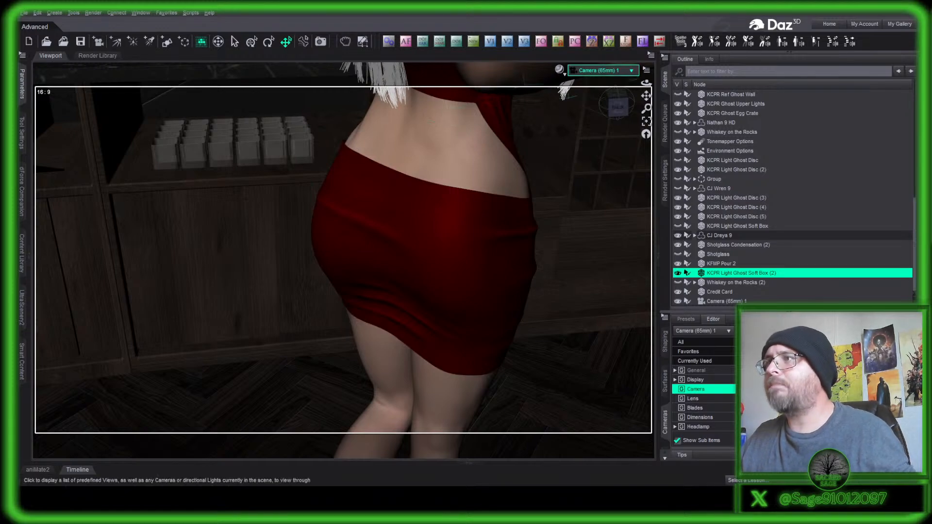
- Return to Perspective View and select the figure CJ Luna 9 standing behind the bar
left_click(601, 73)
left_click(597, 81)
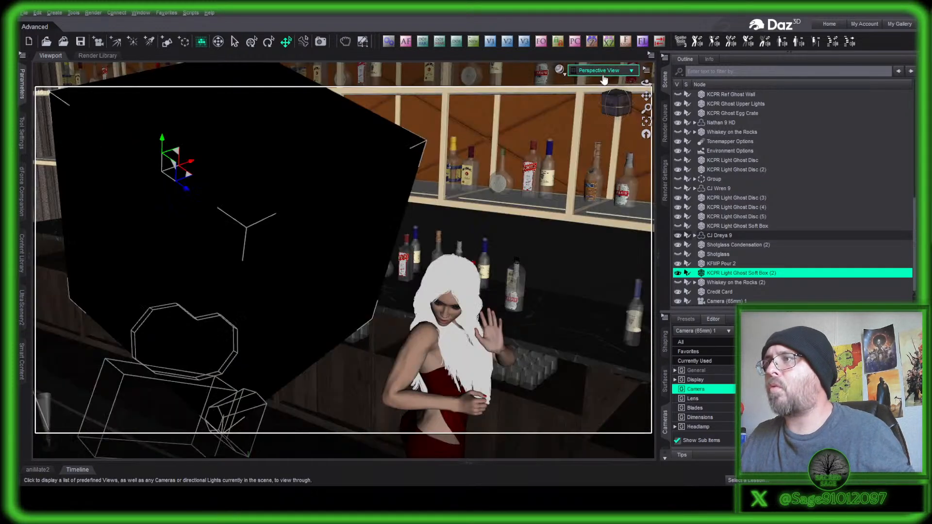
left_click(622, 107)
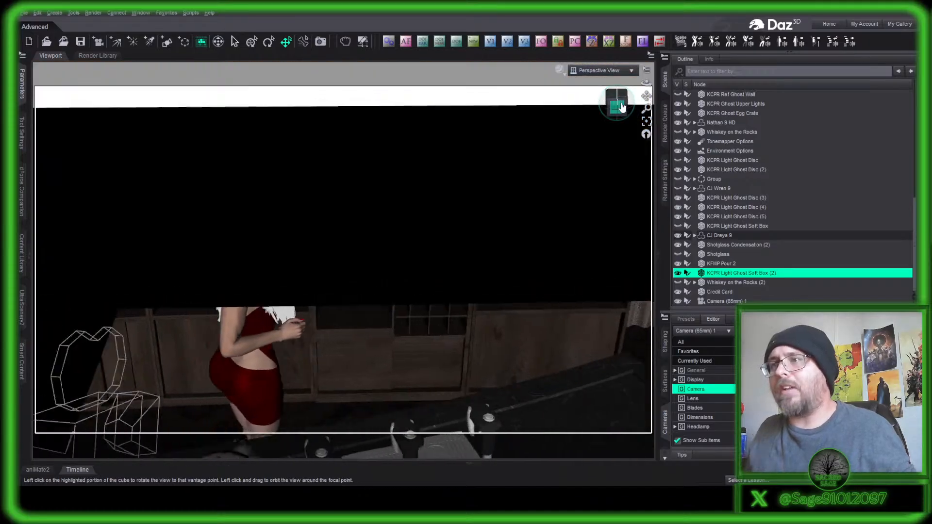
left_click(622, 106)
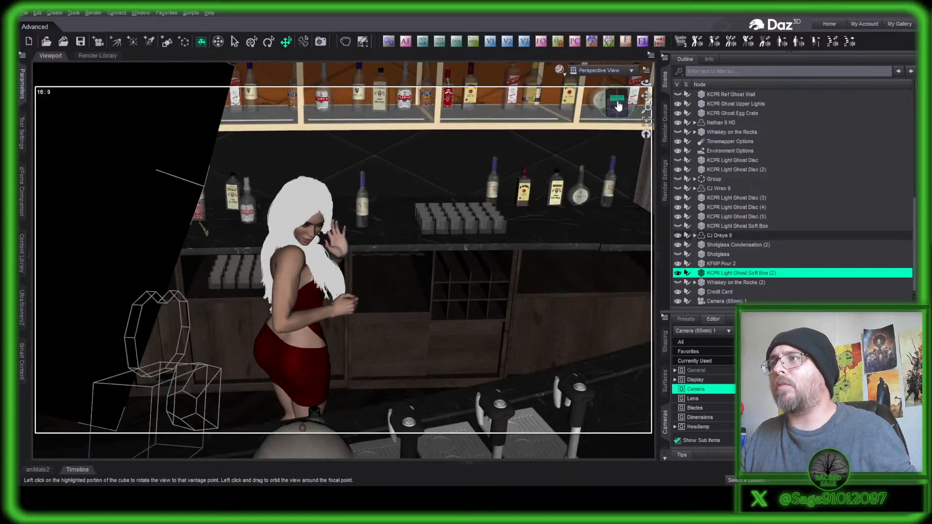
mouse_move(619, 105)
left_mouse_down()
mouse_move(519, 111)
mouse_move(597, 104)
mouse_move(606, 92)
mouse_move(539, 84)
mouse_move(591, 88)
mouse_move(618, 104)
left_mouse_up()
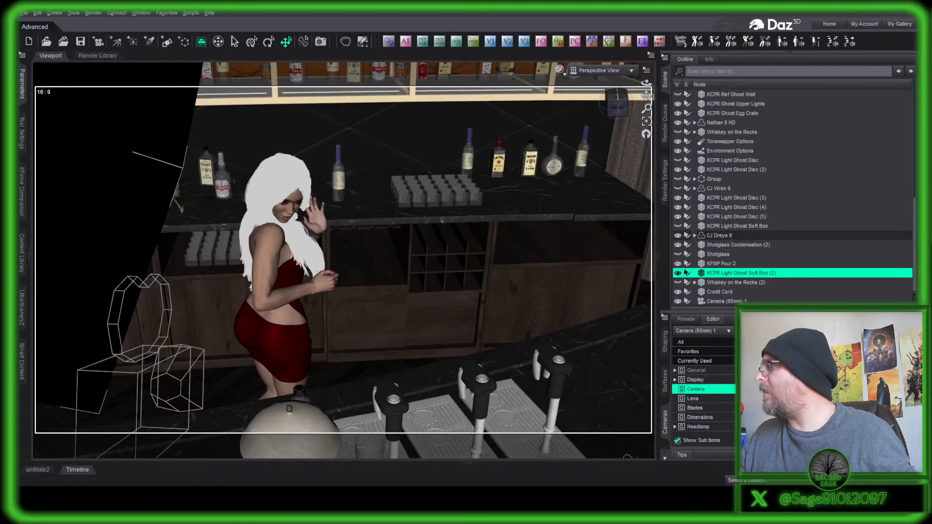
left_click(285, 340)
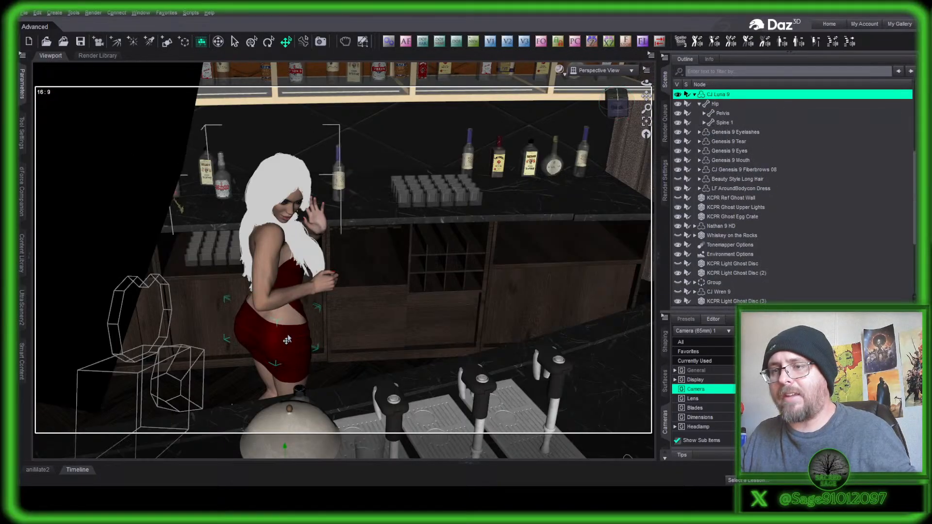
- Rotate CJ Luna 9 on the floor and move her closer to the back counter
left_click(646, 122)
mouse_move(617, 103)
left_mouse_down()
mouse_move(605, 114)
mouse_move(617, 103)
left_mouse_up()
left_click_drag(252, 380, 533, 261)
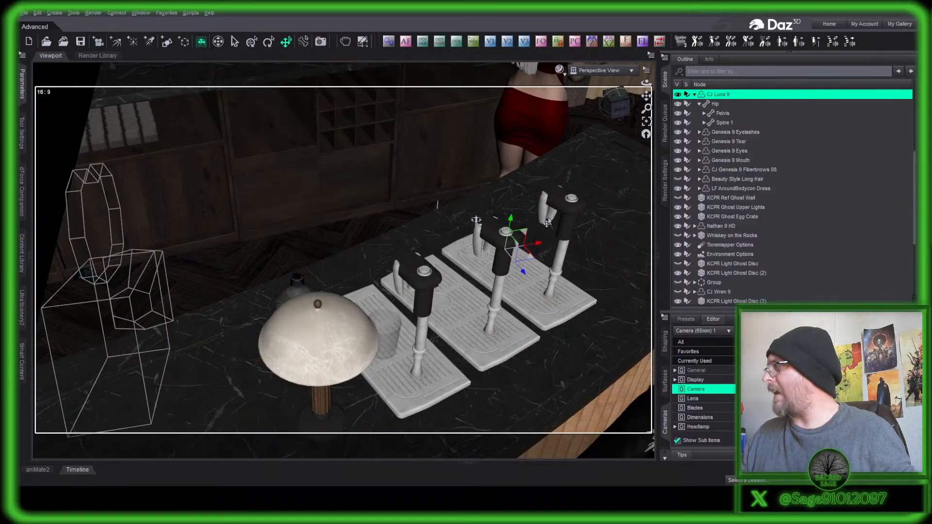
left_click(617, 107)
left_click_drag(619, 110, 596, 161)
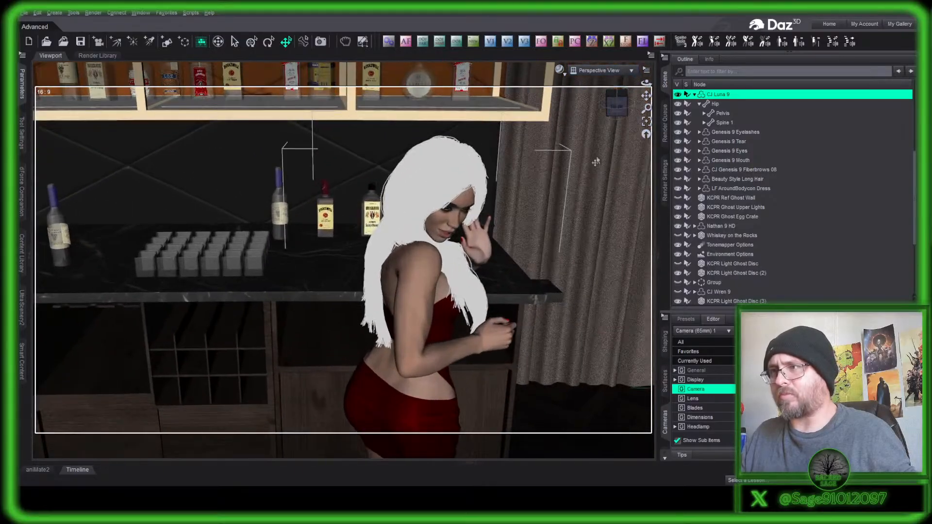
left_click_drag(623, 113, 636, 174)
middle_click_drag(512, 304, 402, 191)
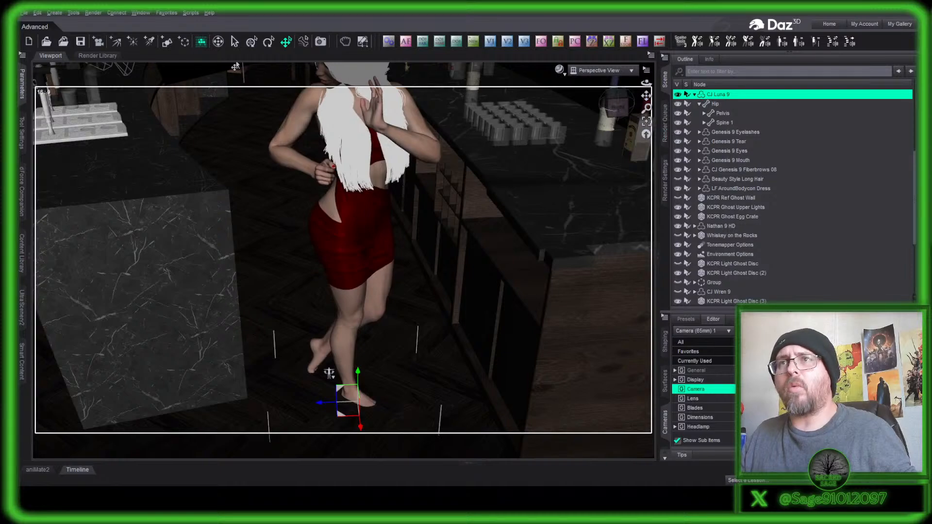
left_click(268, 41)
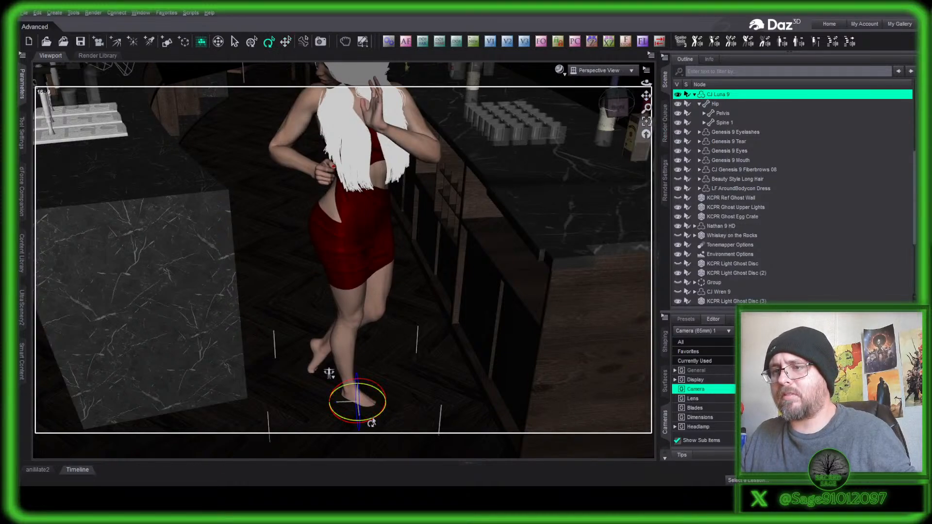
left_click_drag(371, 421, 383, 416)
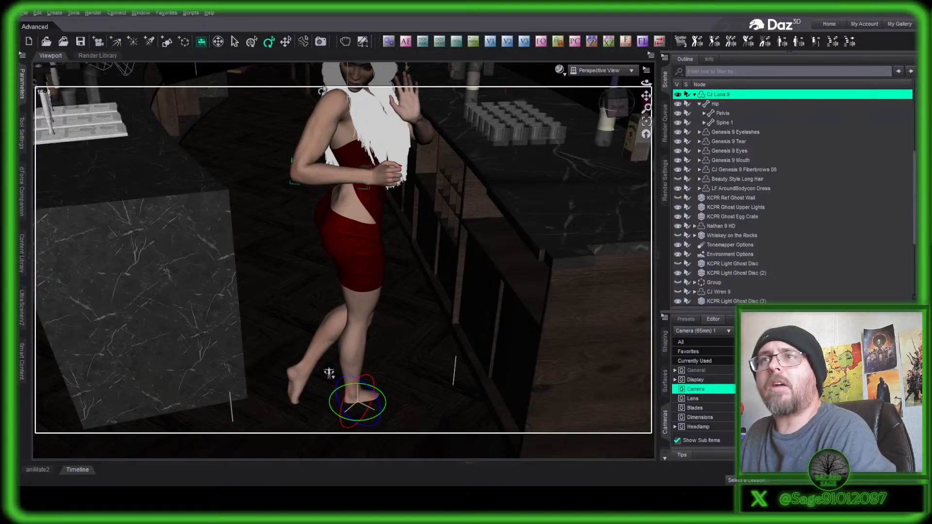
left_click(286, 41)
left_click_drag(353, 425, 430, 418)
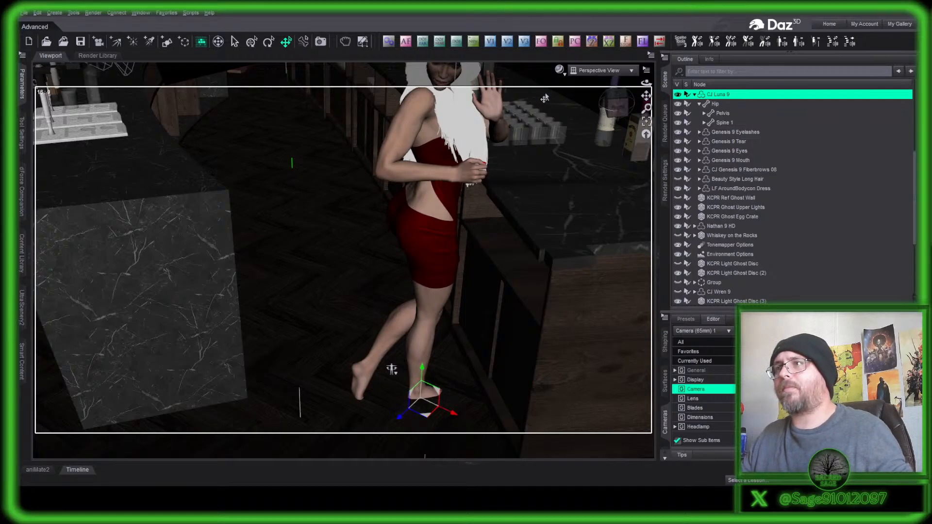
- List the installed Smart Content products with standing poses, under Default, Poses, By Function
left_click(22, 362)
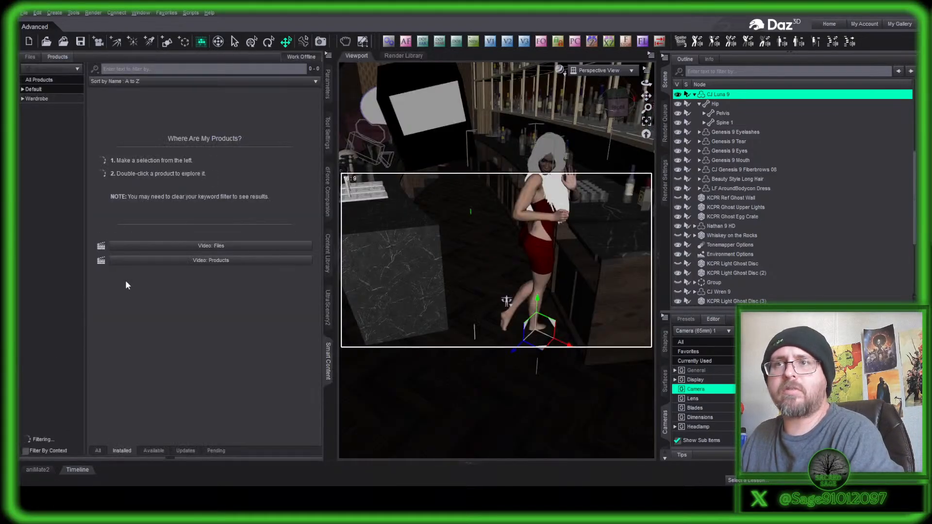
left_click(47, 90)
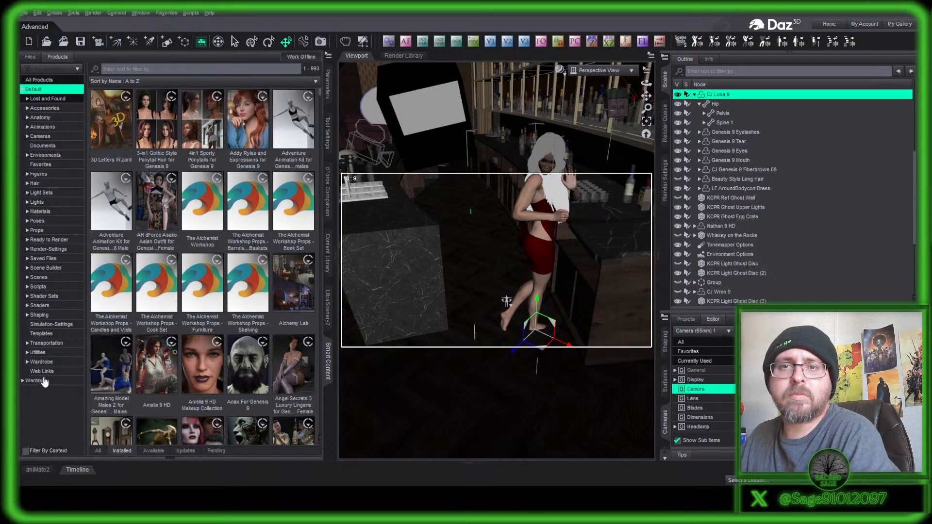
left_click(48, 222)
left_click(52, 231)
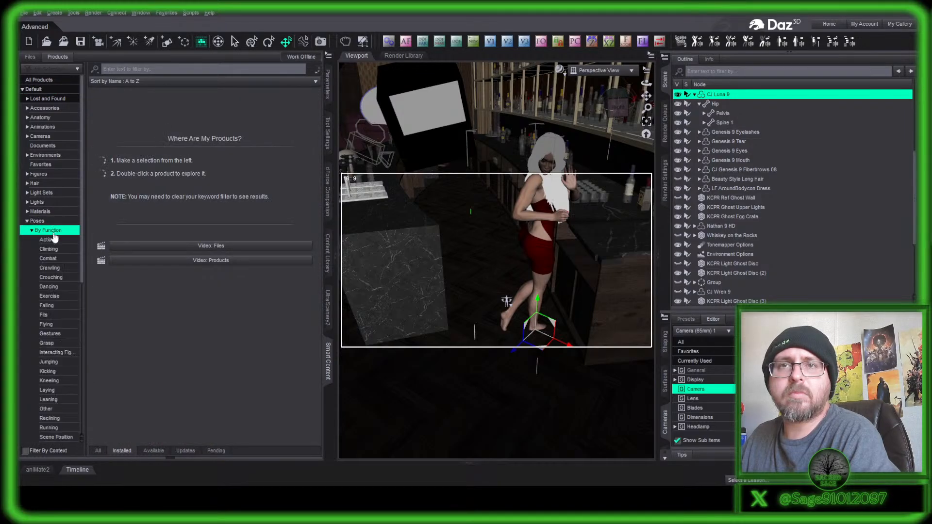
scroll(55, 326, "down", 4)
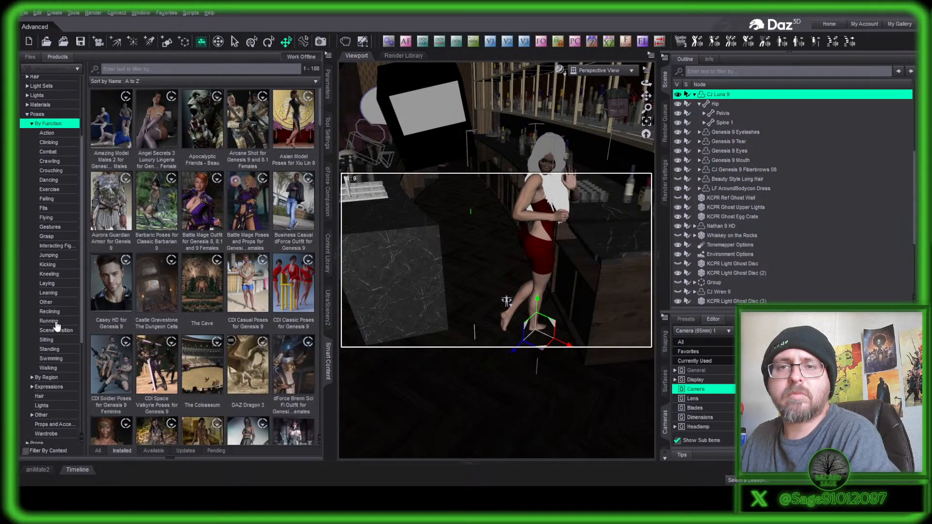
left_click(50, 350)
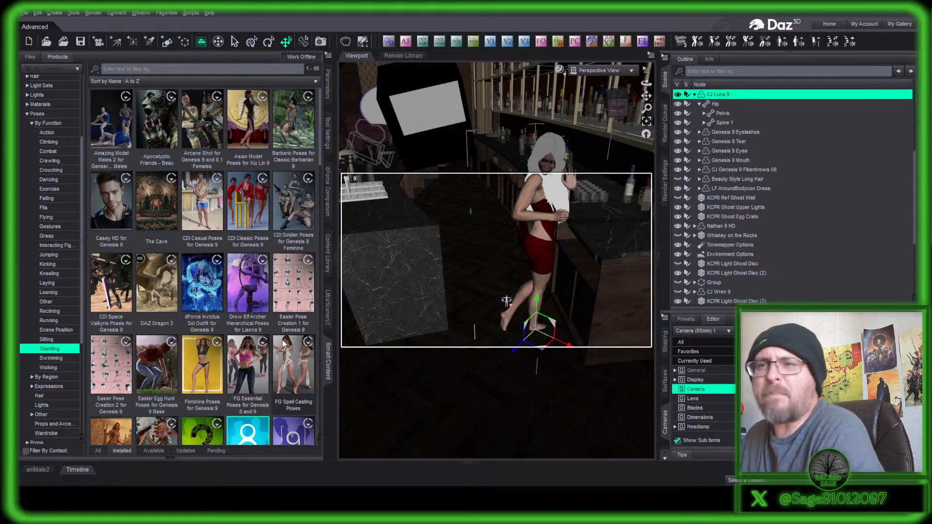
- Browse the standing pose products and open Z Doll Like Shape and Pose Mega Set for Genesis 9 and 8 Female
scroll(285, 338, "down", 5)
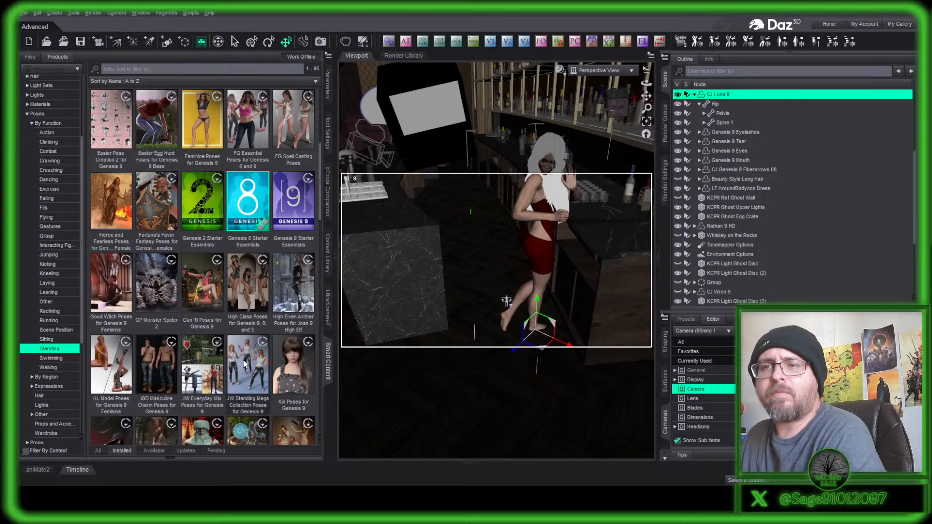
scroll(246, 334, "down", 5)
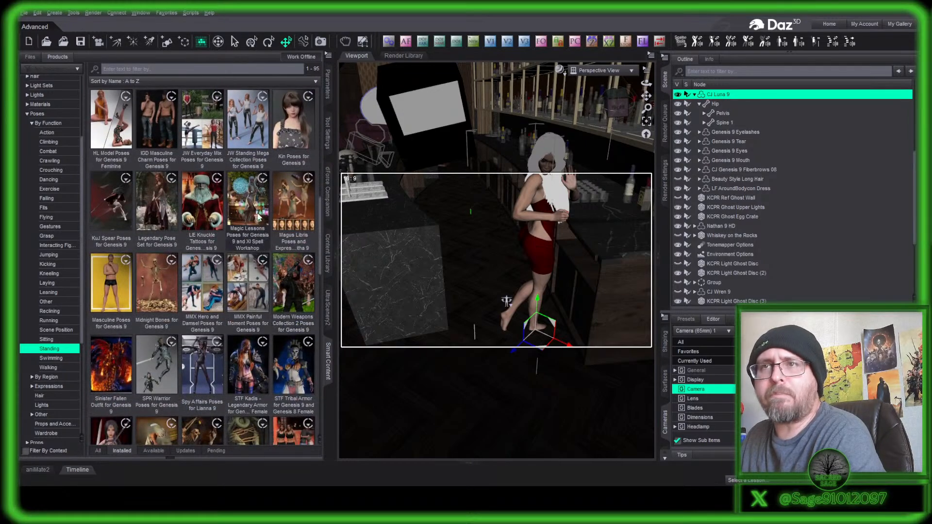
scroll(243, 340, "down", 5)
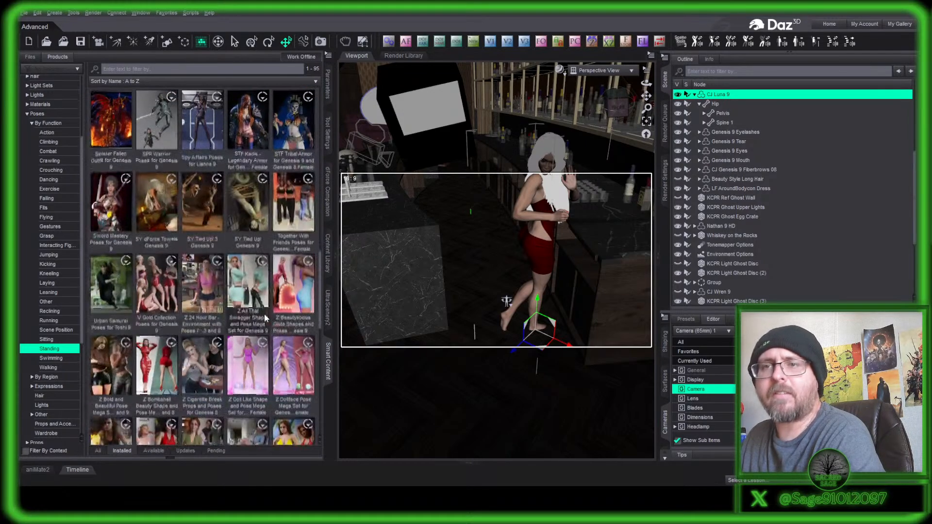
double_click(242, 376)
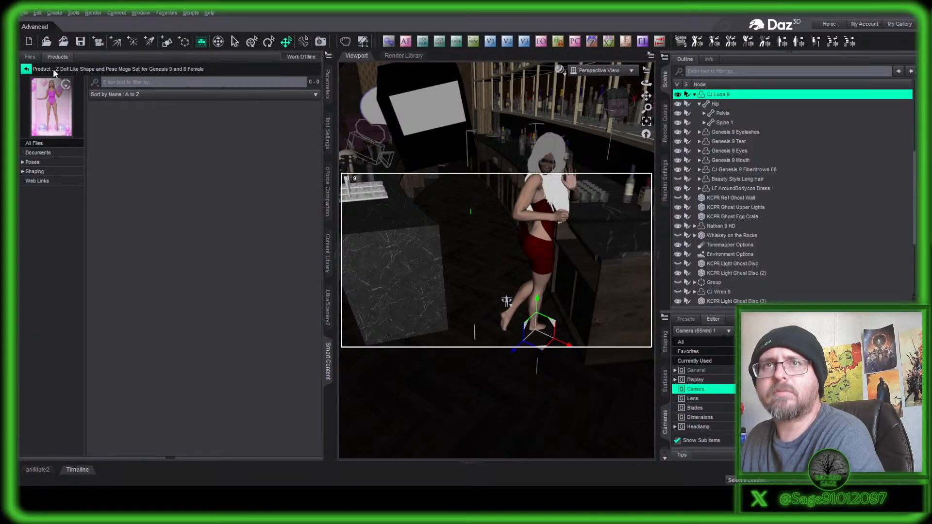
left_click(26, 71)
scroll(237, 328, "down", 5)
scroll(238, 292, "up", 2)
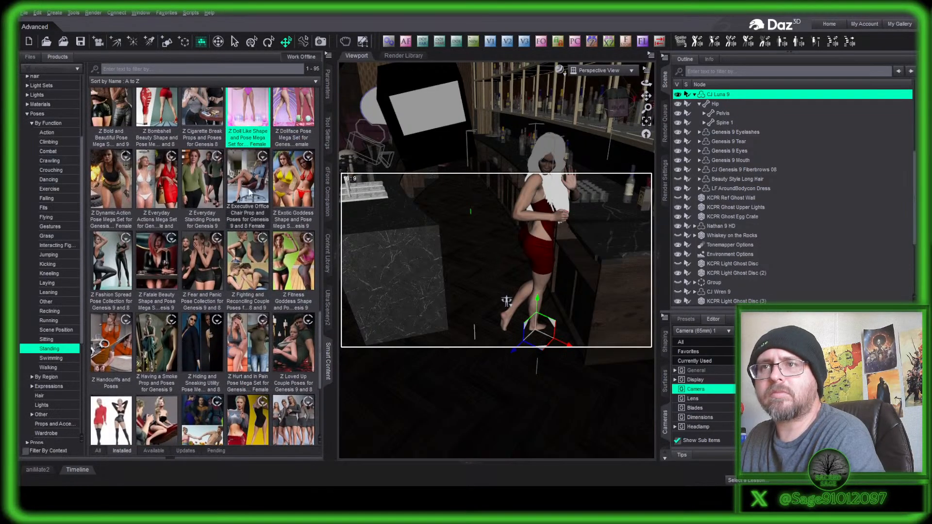
double_click(248, 116)
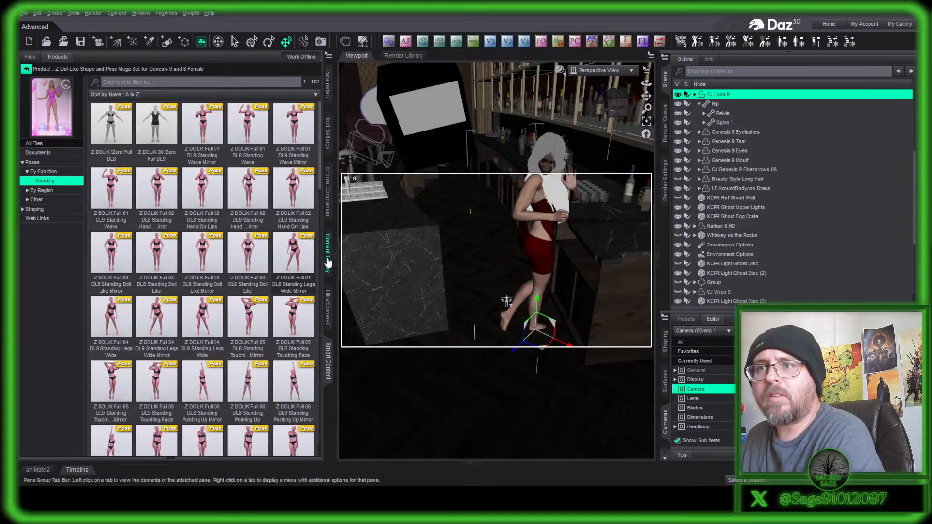
- Apply the Z DOLIK Full 04 DL9 Standing Legs Wide Mirror pose to CJ Luna 9 and rotate her to face away from the view
double_click(293, 257)
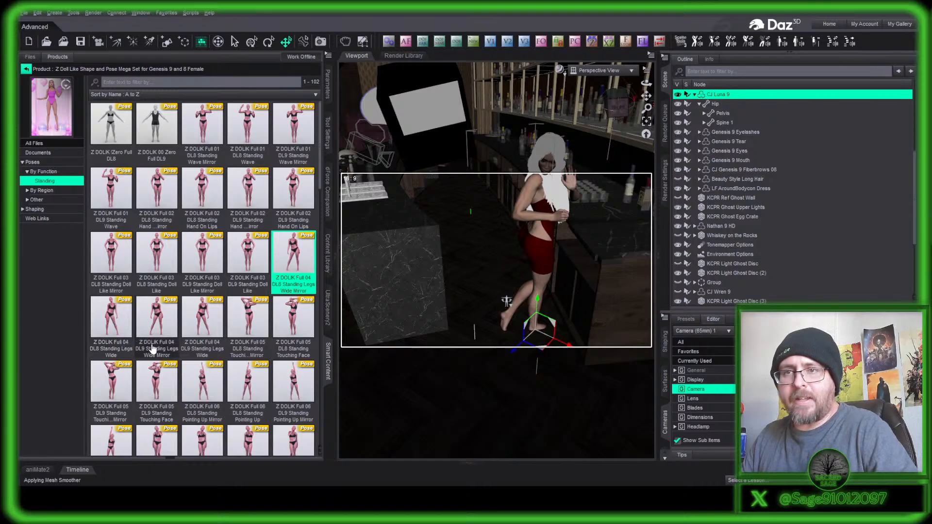
left_click(155, 317)
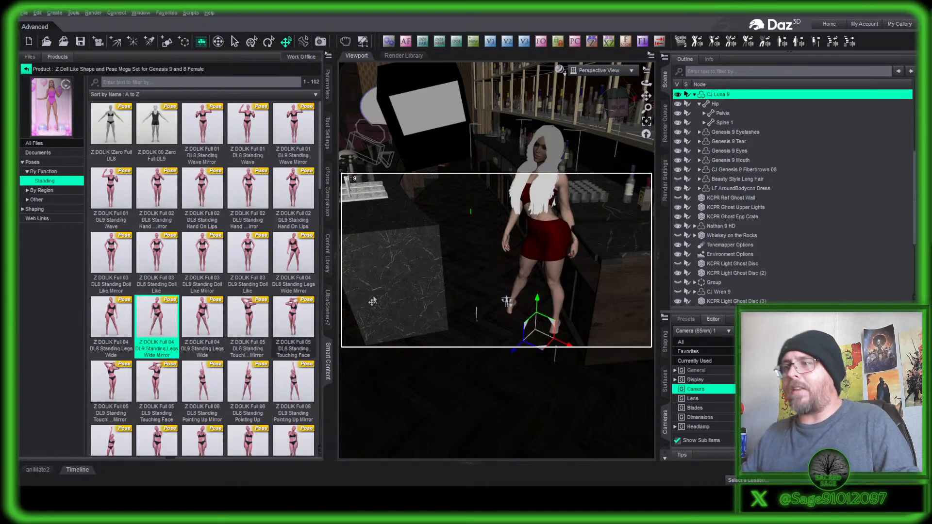
left_click(268, 41)
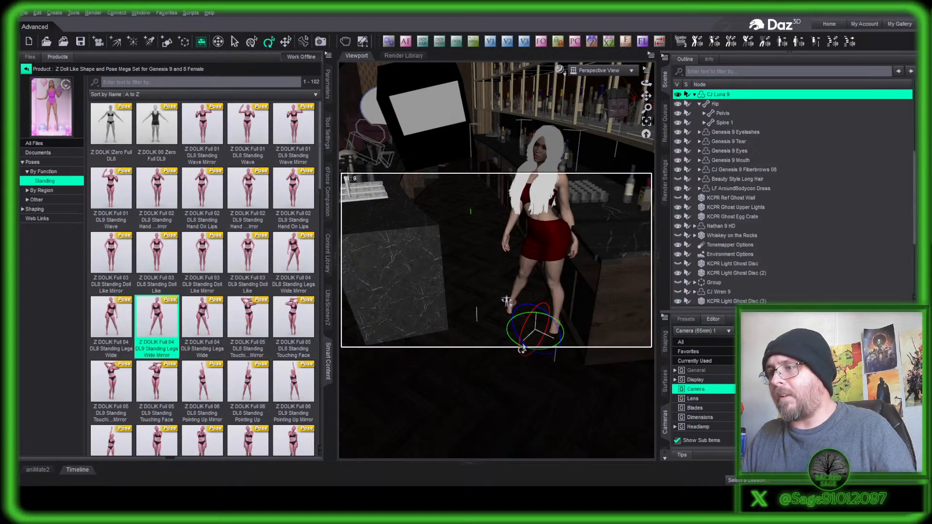
left_click_drag(547, 354, 581, 344)
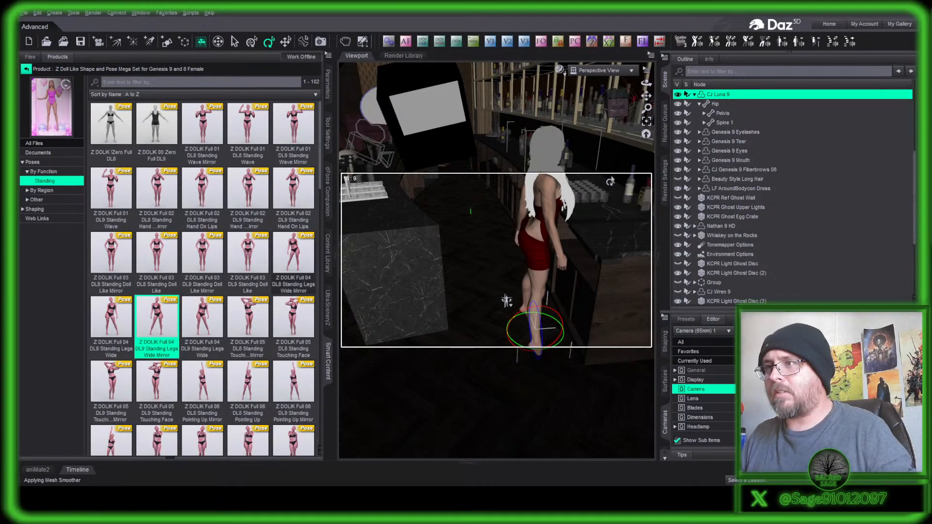
- Select CJ Dreya 9 and adjust her facial expression with her currently used pose properties
left_click_drag(604, 99, 647, 95)
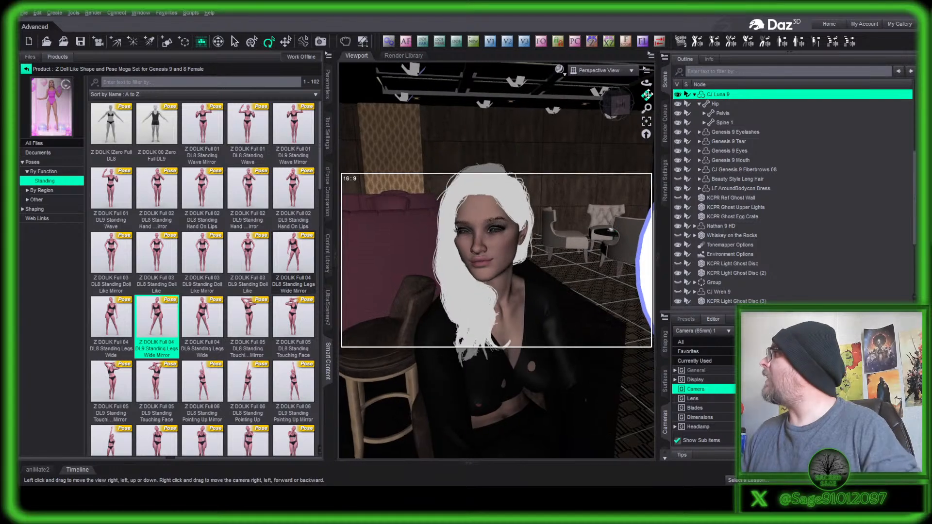
left_click(498, 261)
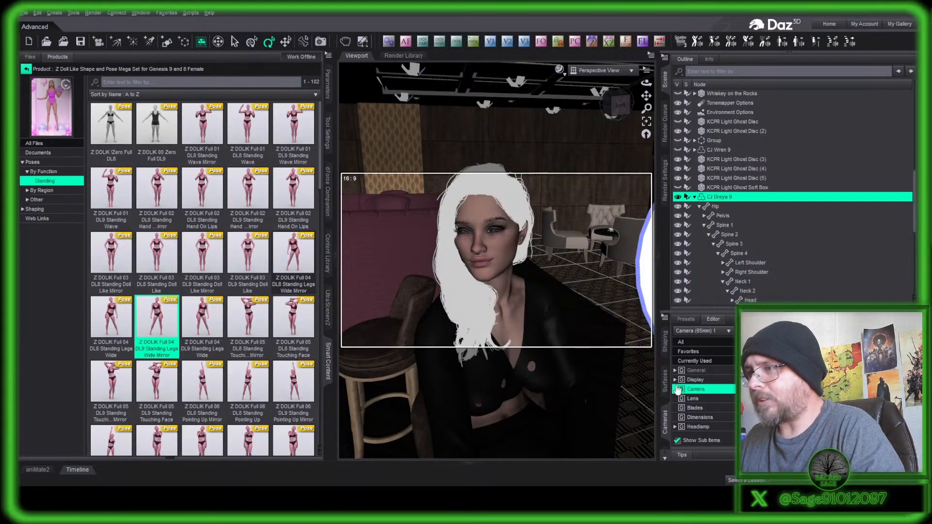
left_click(707, 362)
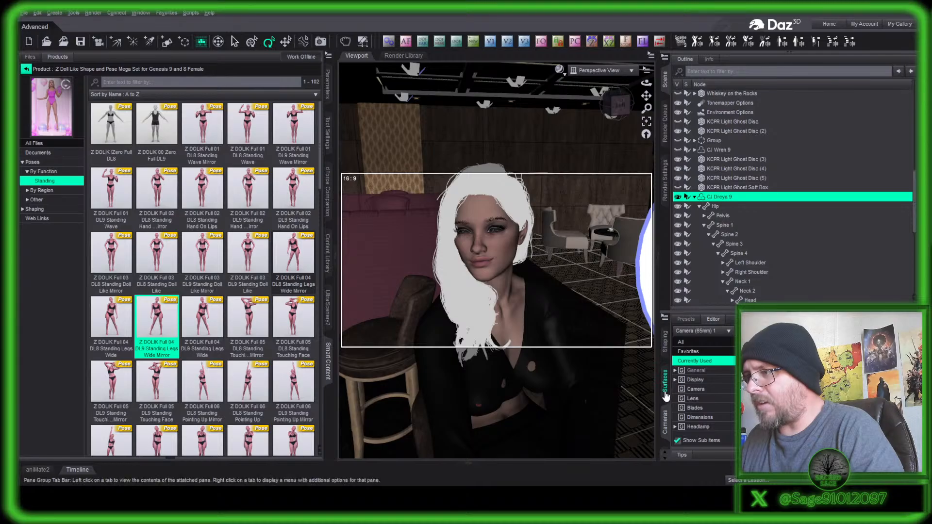
scroll(665, 390, "down", 2)
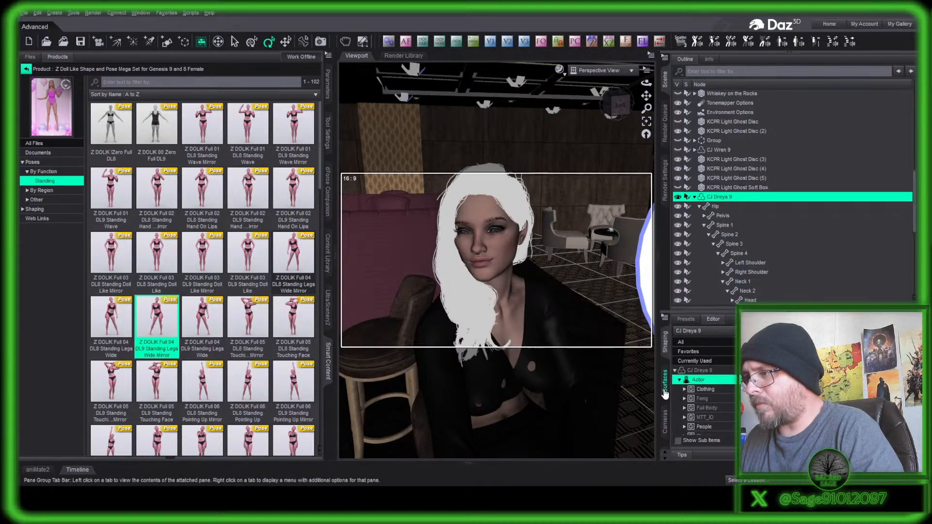
left_click(709, 363)
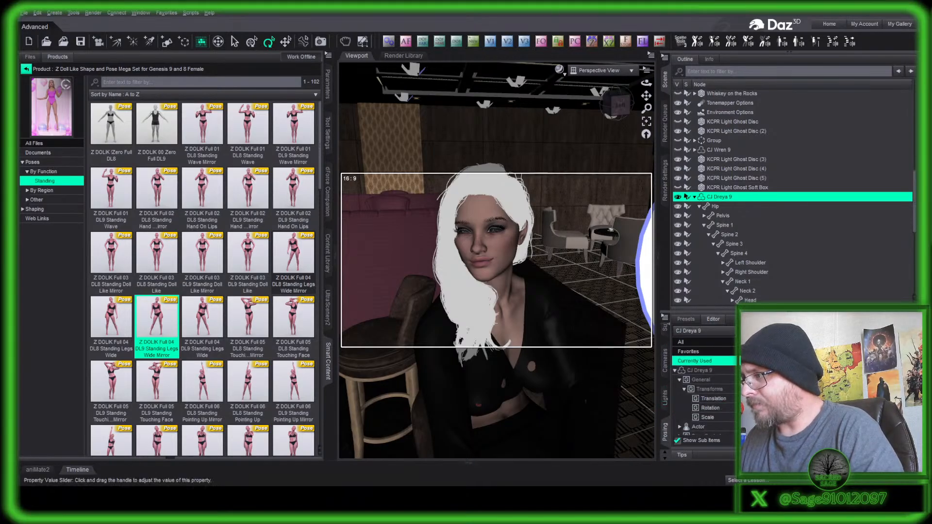
left_click_drag(786, 385, 718, 386)
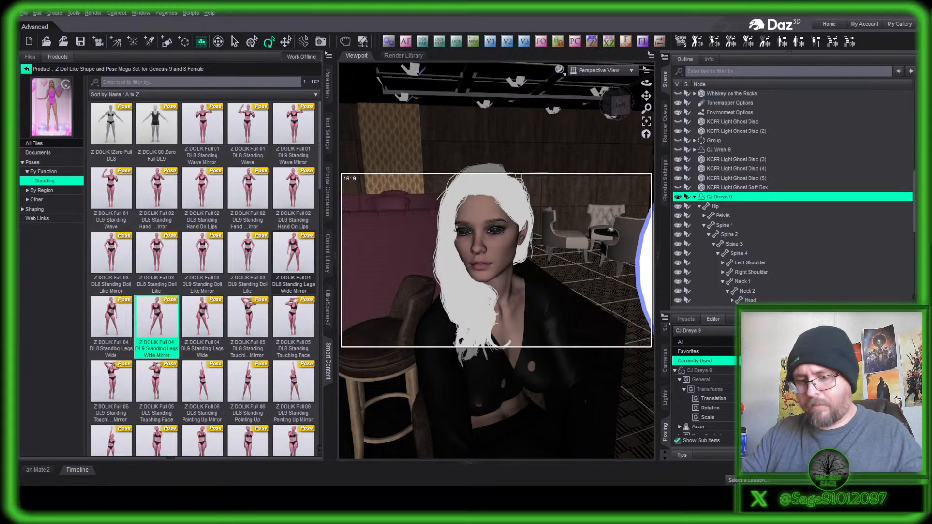
- Part CJ Dreya 9's lips slightly using the Cheek and Jaw controls of her head pose
scroll(707, 411, "down", 3)
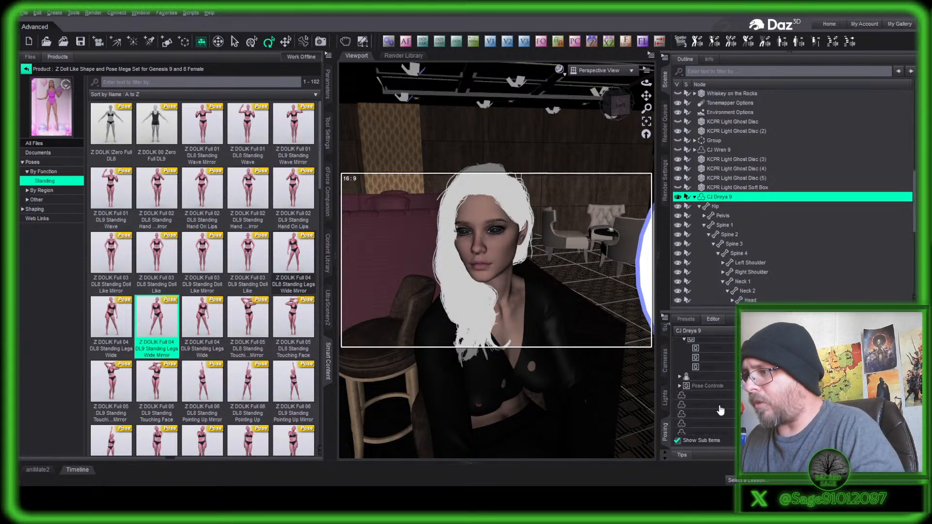
left_click(707, 360)
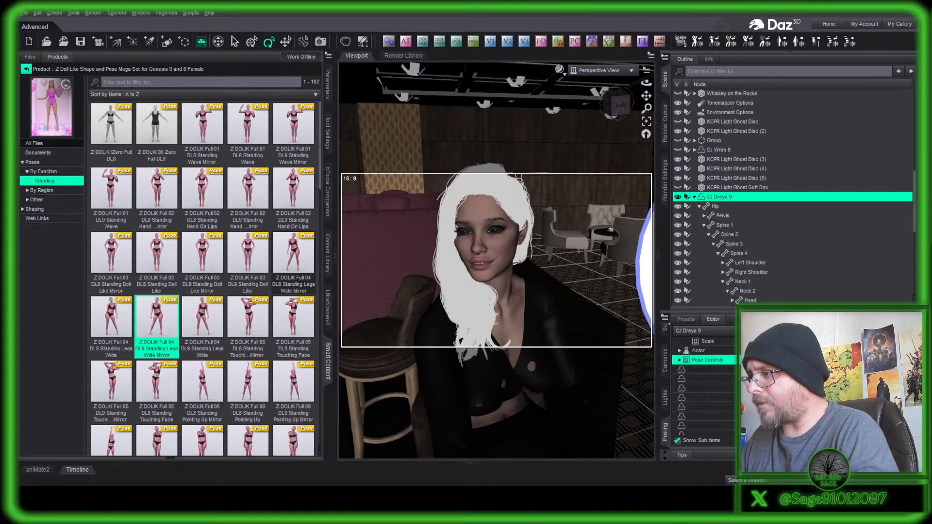
double_click(701, 362)
scroll(711, 386, "down", 2)
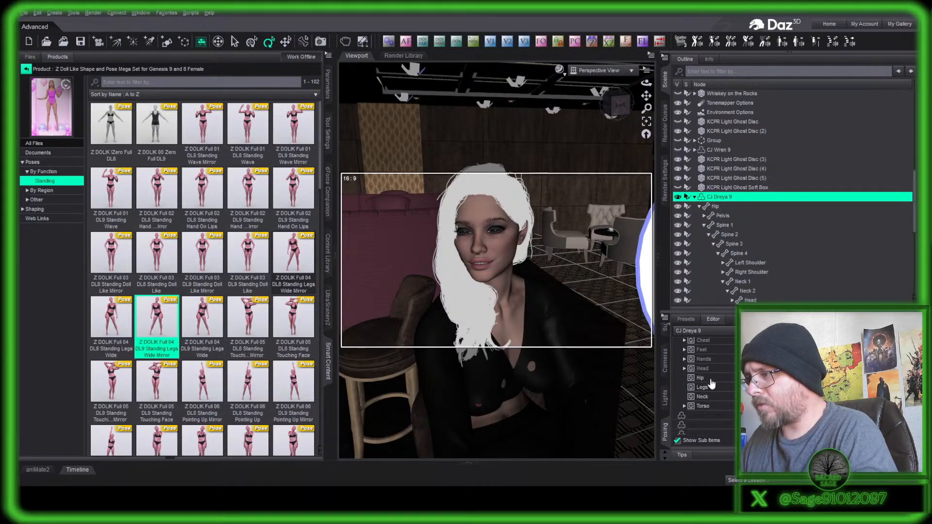
double_click(710, 358)
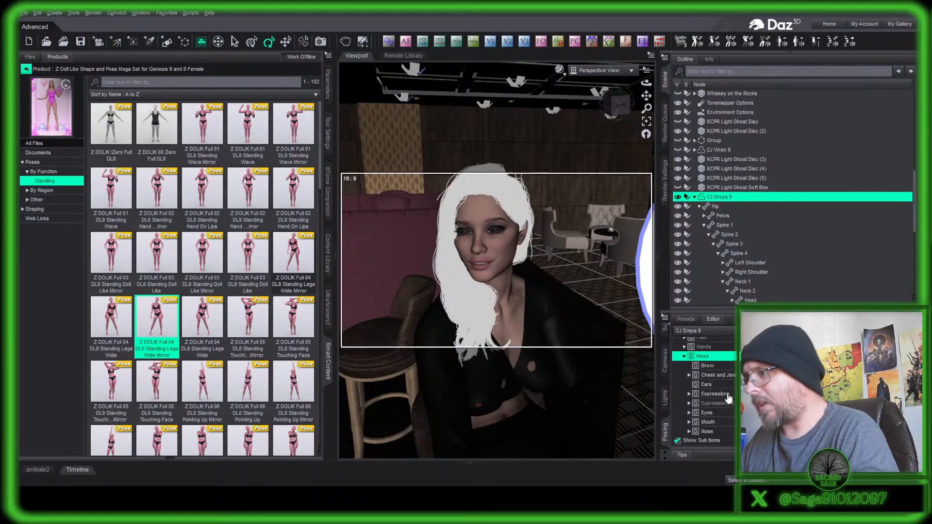
left_click(717, 374)
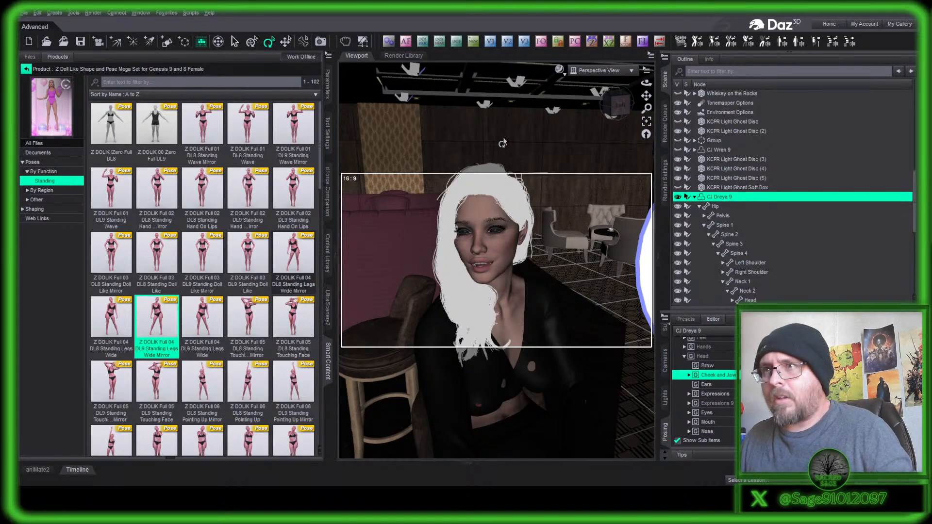
- Frame a new shot of CJ Dreya 9 from across the bar counter, with the domed lamp in the foreground
left_click(620, 105)
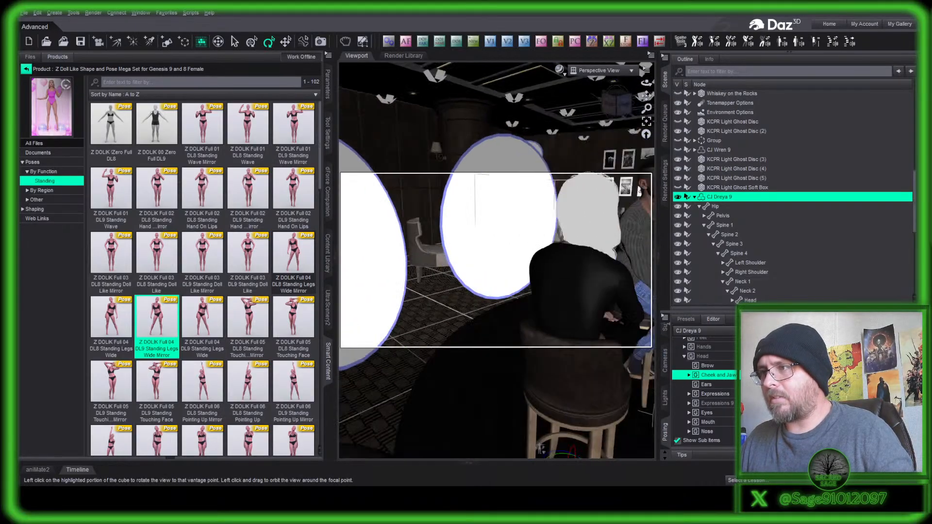
scroll(618, 108, "up", 8)
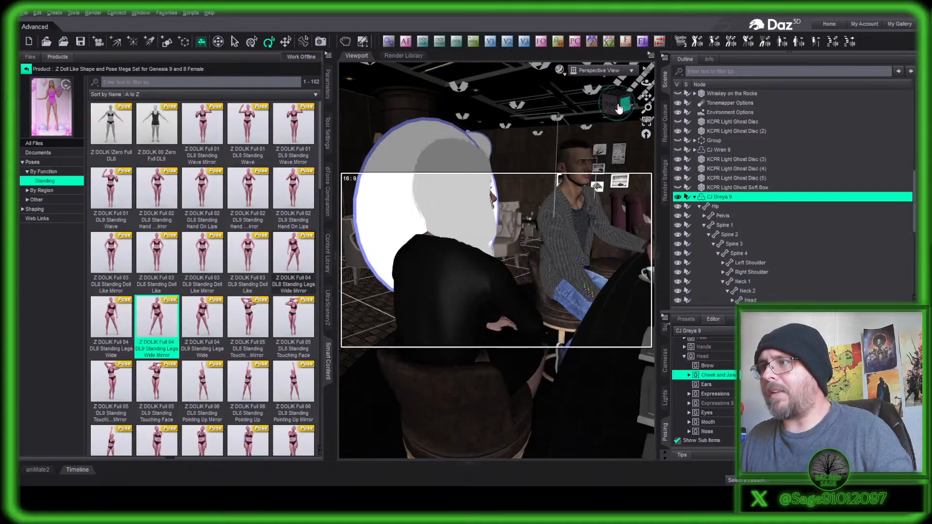
left_click_drag(618, 109, 618, 108)
scroll(618, 109, "up", 2)
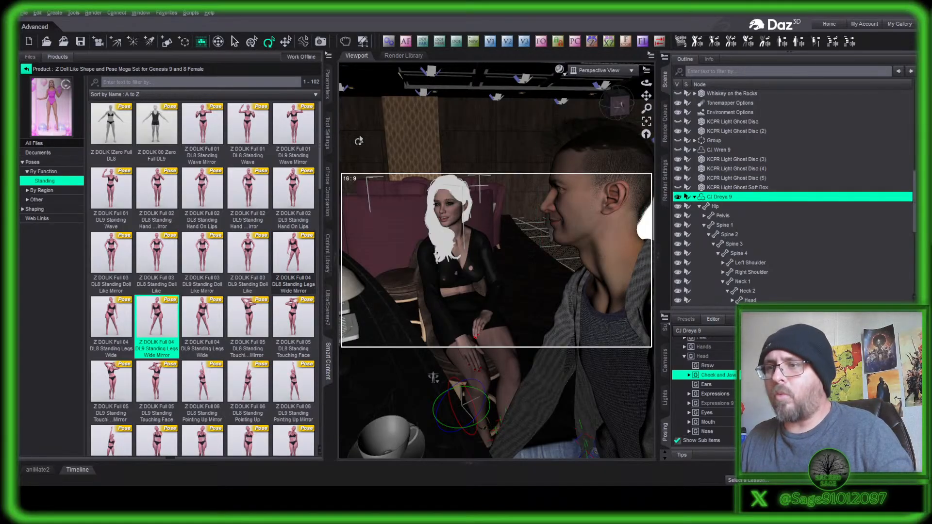
middle_click_drag(435, 125, 531, 127)
scroll(531, 127, "up", 4)
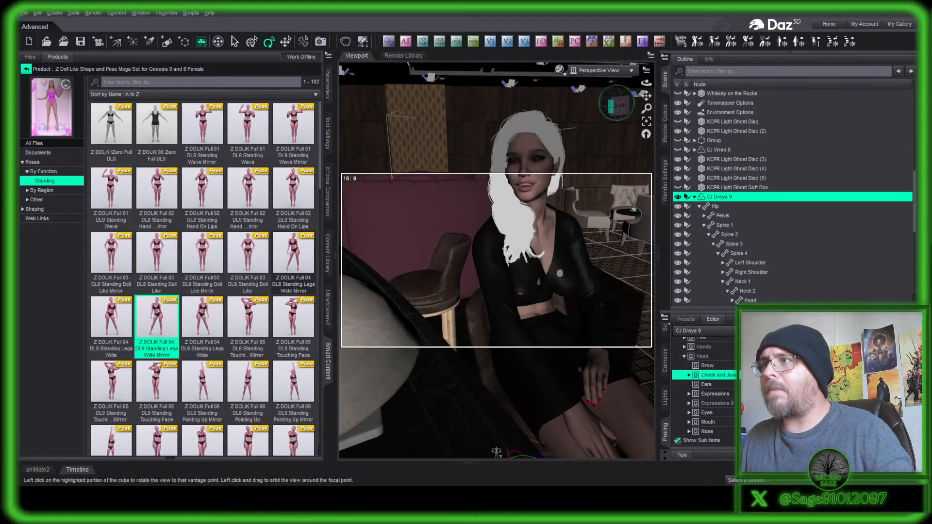
mouse_move(618, 105)
left_mouse_down()
mouse_move(629, 103)
mouse_move(612, 105)
mouse_move(614, 95)
left_mouse_up()
scroll(543, 119, "down", 3)
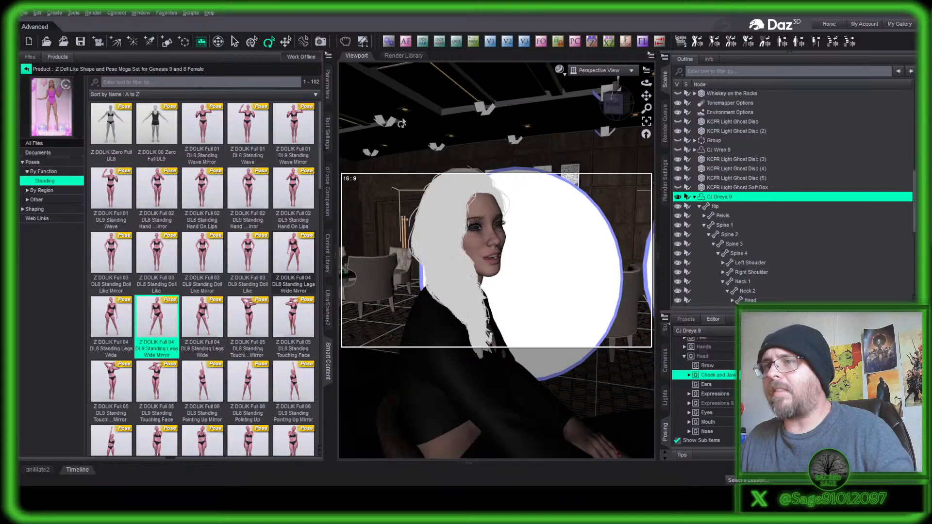
left_click(328, 95)
left_click(327, 86)
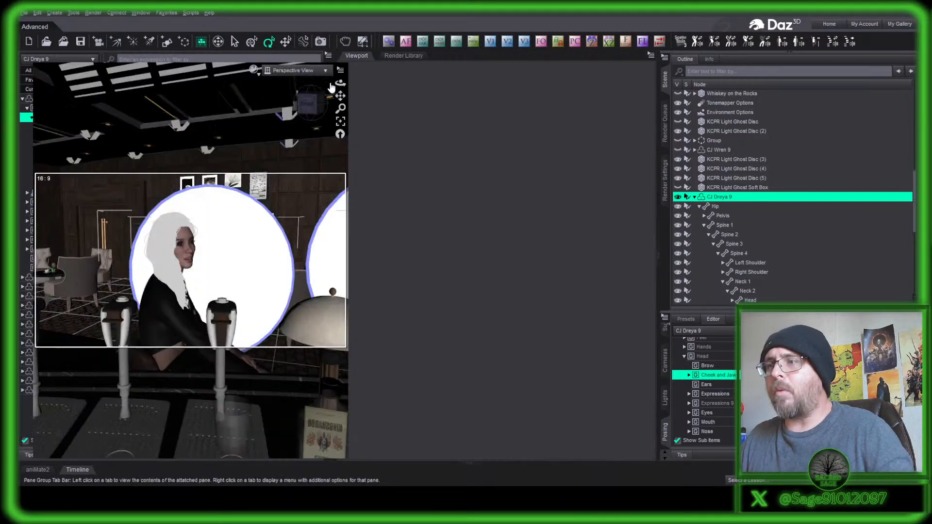
middle_click_drag(340, 146, 345, 90)
left_click_drag(618, 104, 486, 98)
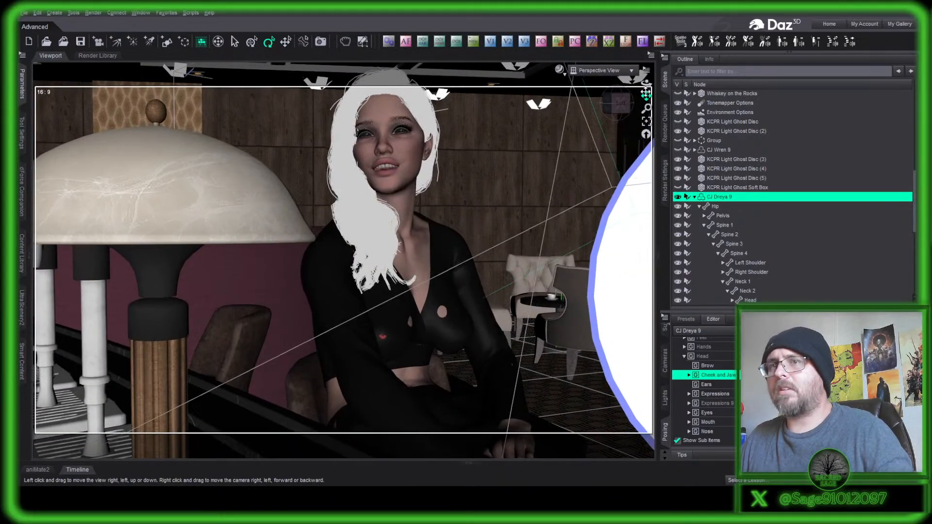
mouse_move(620, 105)
left_mouse_down()
mouse_move(621, 117)
mouse_move(615, 104)
mouse_move(646, 96)
mouse_move(625, 102)
left_mouse_up()
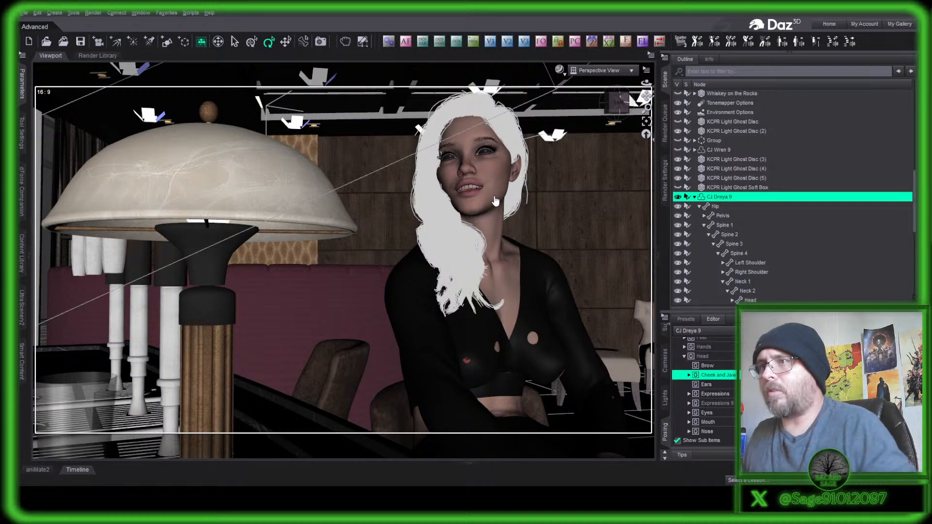
- Delete Camera (65mm) 1 and look through Camera (65mm) 2 with its F-stop set to 45
scroll(782, 246, "down", 7)
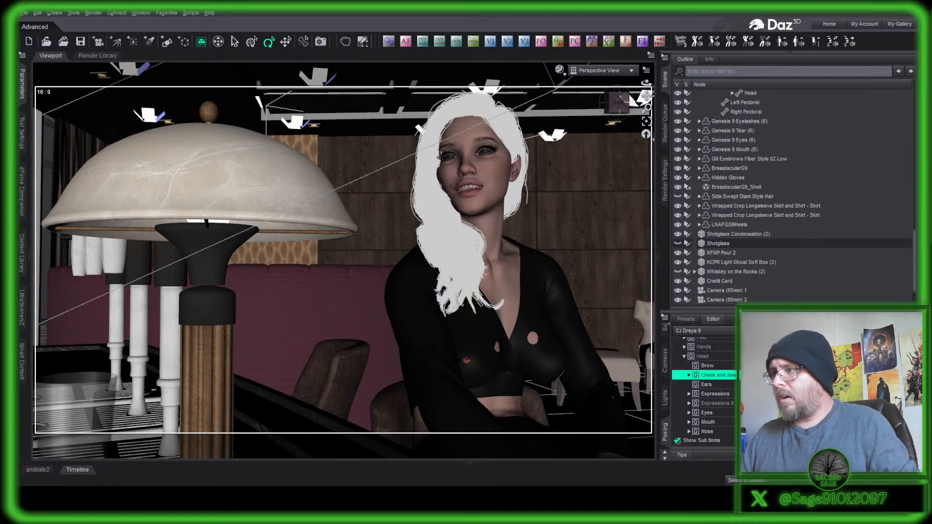
left_click(742, 290)
key("Delete")
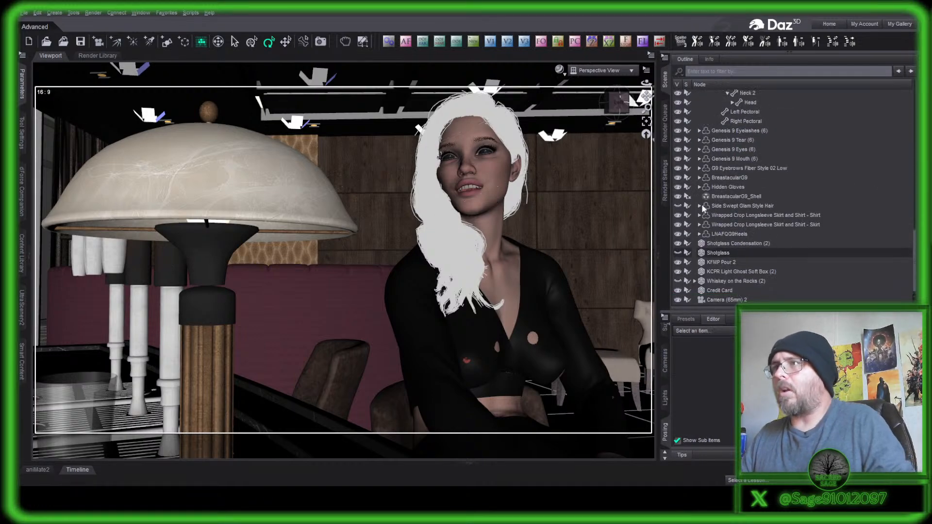
- Select CJ Dreya 9 together with Nathan 9 HD and turn her head toward him
left_click(510, 268)
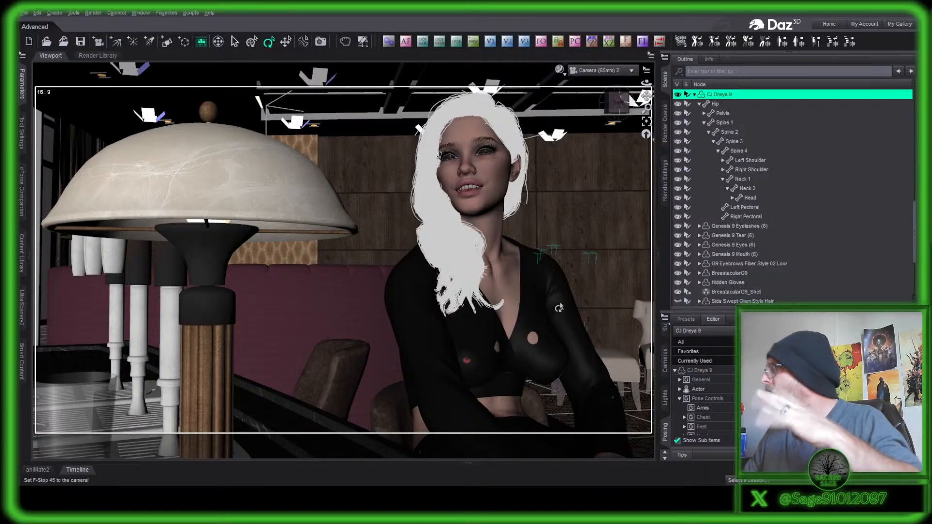
left_click(695, 95)
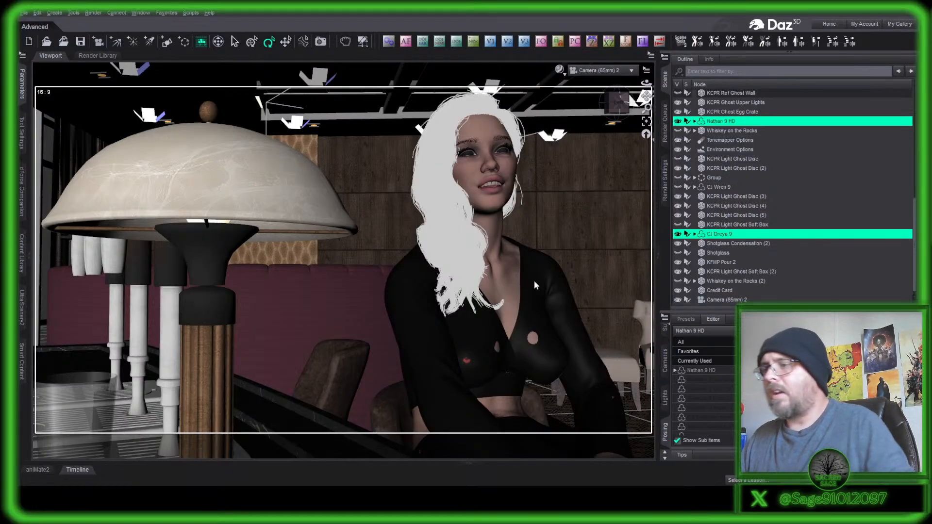
- In the perspective view, set CJ Dreya 9's left forearm bend to about -101 and its twist to about -85
left_click(614, 74)
left_click(615, 81)
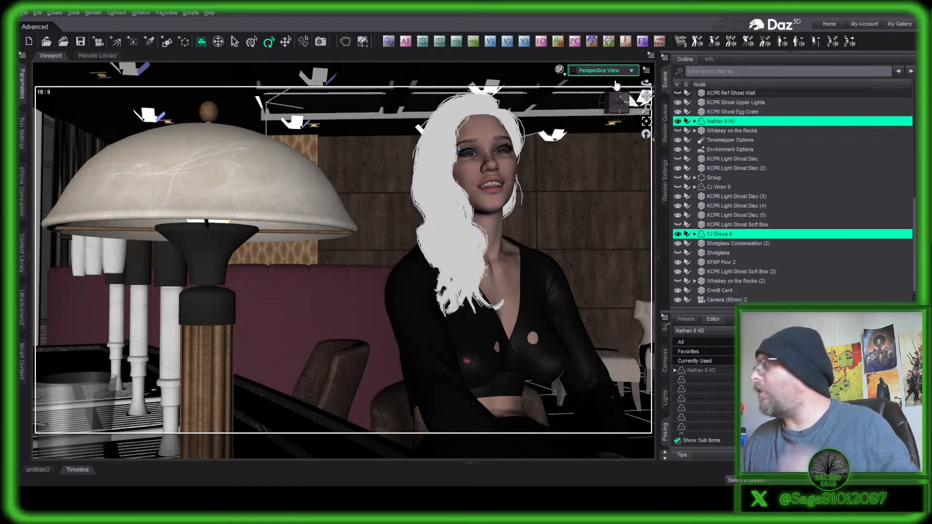
left_click(620, 103)
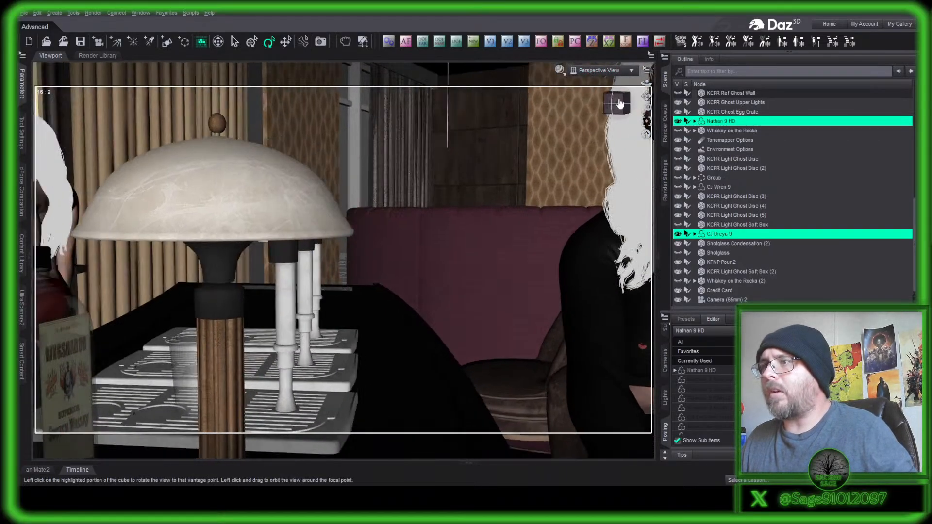
mouse_move(620, 103)
left_mouse_down()
mouse_move(632, 118)
mouse_move(619, 107)
left_mouse_up()
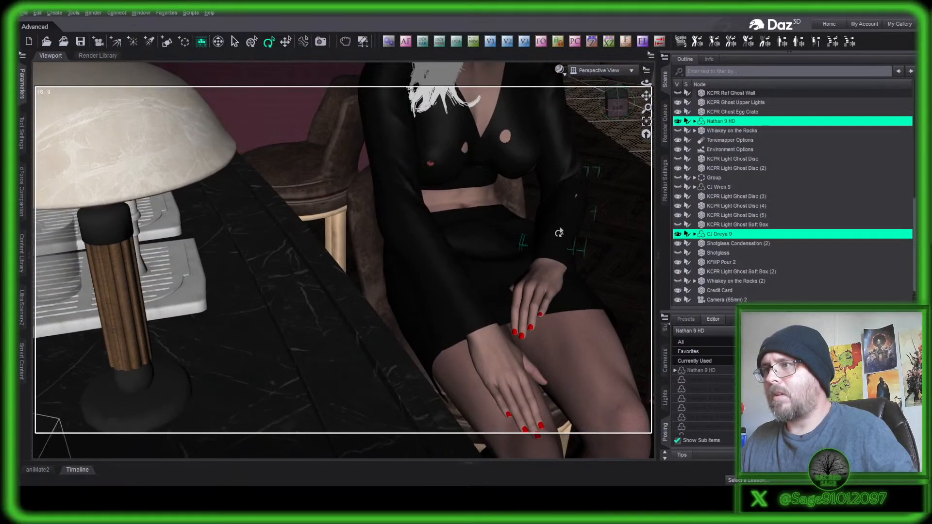
left_click(563, 230)
left_click(22, 90)
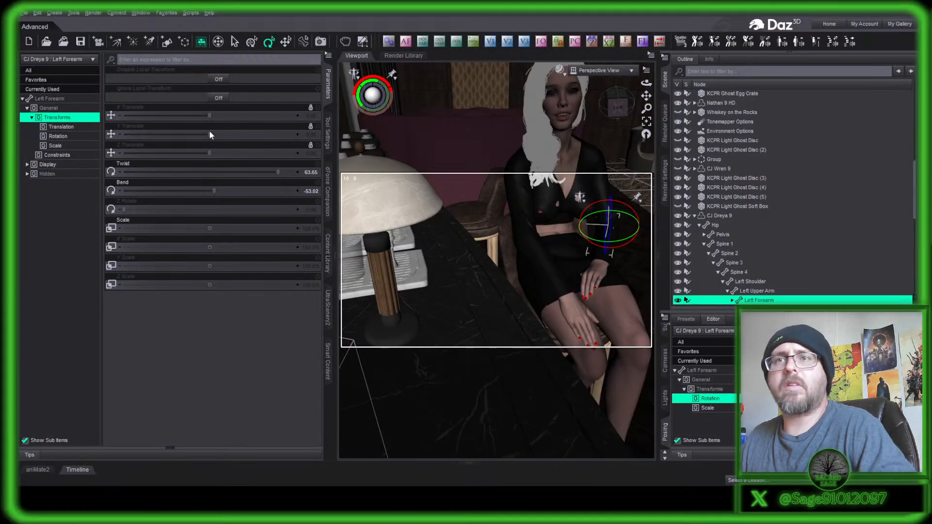
left_click_drag(212, 191, 160, 191)
left_click_drag(272, 180, 126, 172)
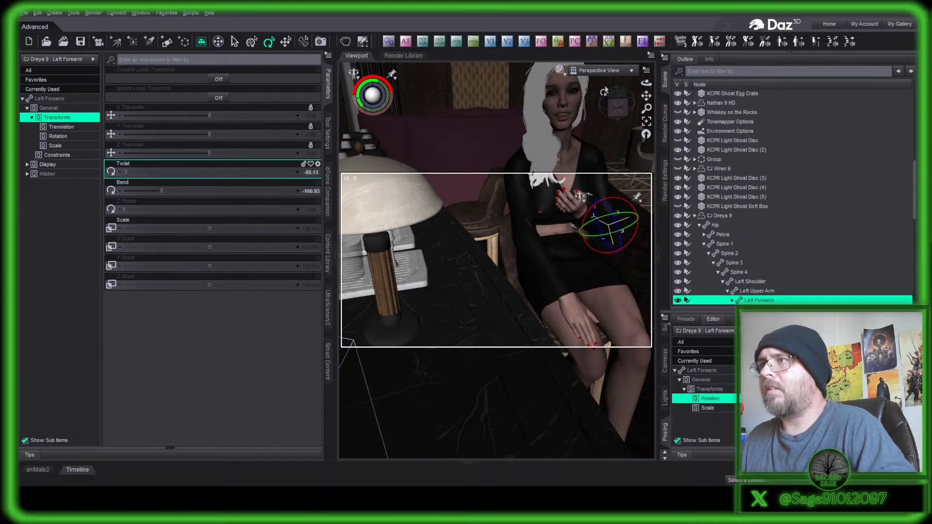
- Looking through Camera (65mm) 2, set CJ Dreya 9's left hand bend to about 52 and twist to -10
left_click(614, 71)
left_click(620, 144)
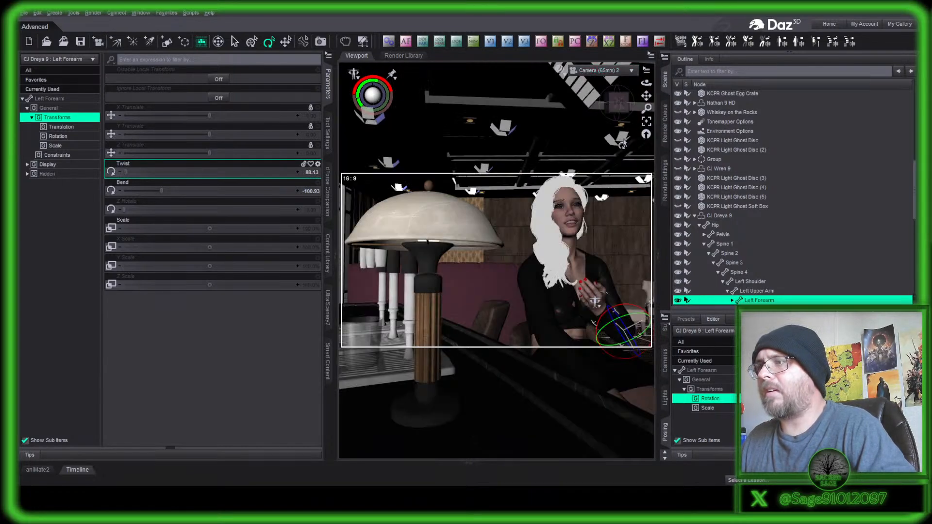
left_click(596, 318)
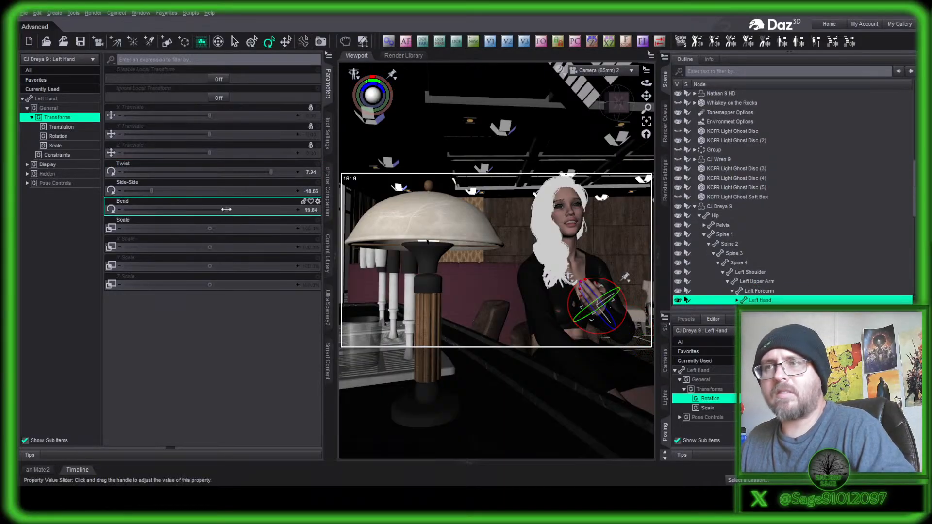
left_click_drag(227, 209, 265, 225)
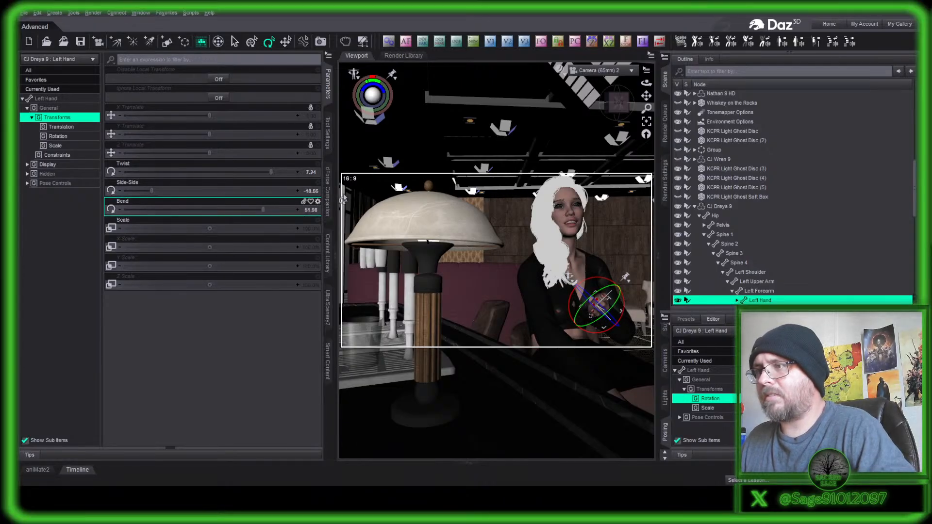
left_click_drag(270, 172, 20, 168)
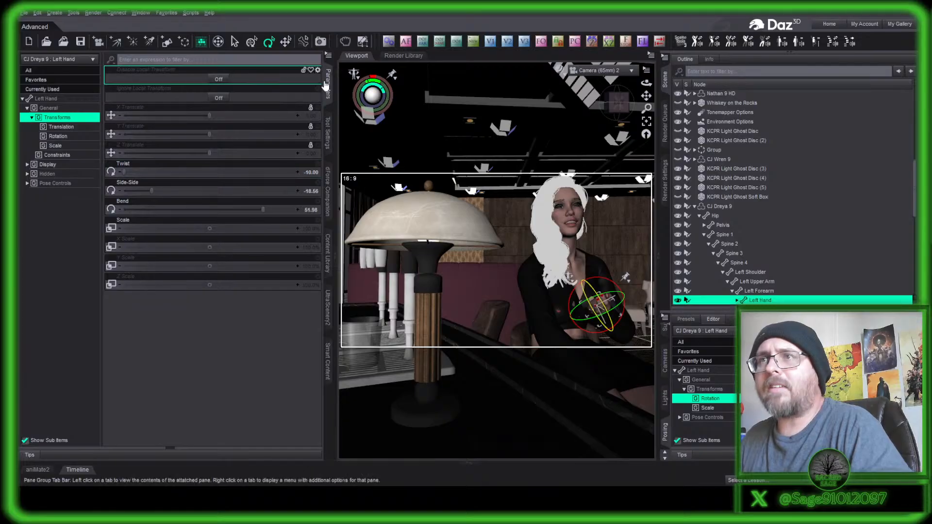
- In the perspective view, rotate KCPR Light Ghost Soft Box (2) to about X -8, Y -123 and Z 21
left_click(588, 76)
left_click(599, 74)
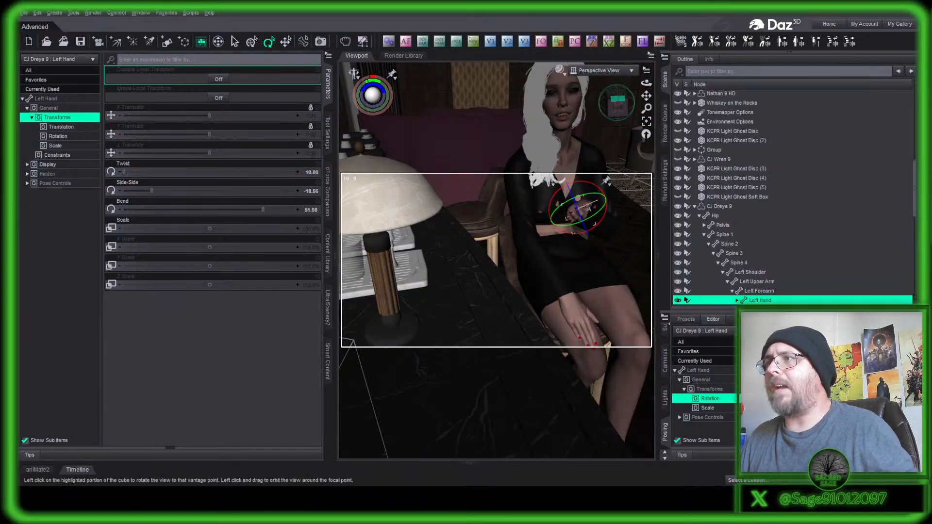
mouse_move(617, 103)
left_mouse_down()
mouse_move(583, 93)
mouse_move(618, 98)
mouse_move(617, 109)
mouse_move(586, 243)
mouse_move(573, 250)
mouse_move(620, 110)
left_mouse_up()
left_click(586, 242)
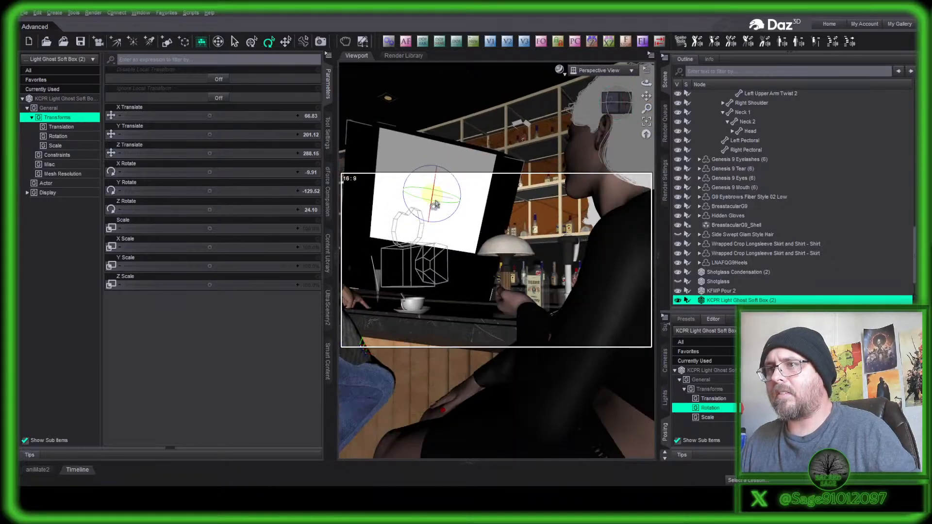
left_click_drag(435, 206, 505, 171)
left_click_drag(437, 191, 437, 192)
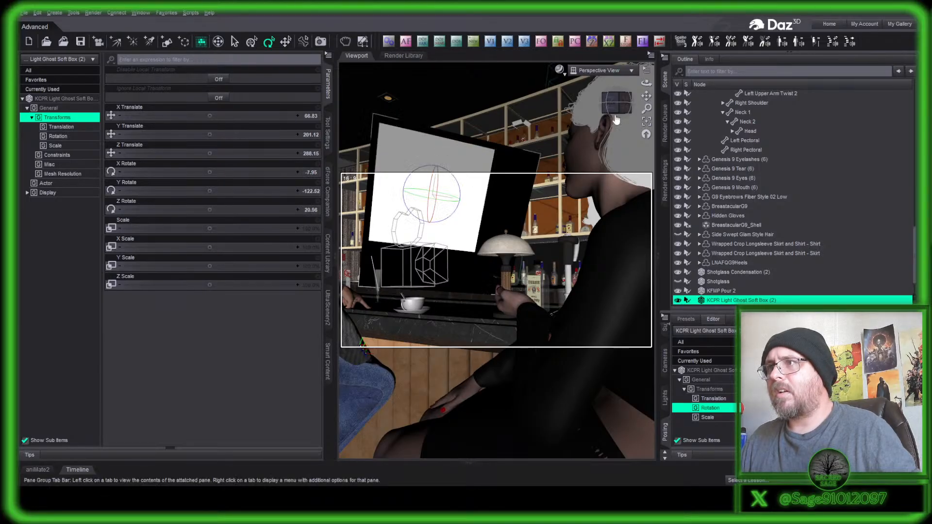
- Preview the soft box lighting on CJ Dreya 9 through Camera (65mm) 2 in the rendered draw style, then restore the textured display
mouse_move(617, 108)
left_mouse_down()
mouse_move(625, 107)
mouse_move(614, 103)
left_mouse_up()
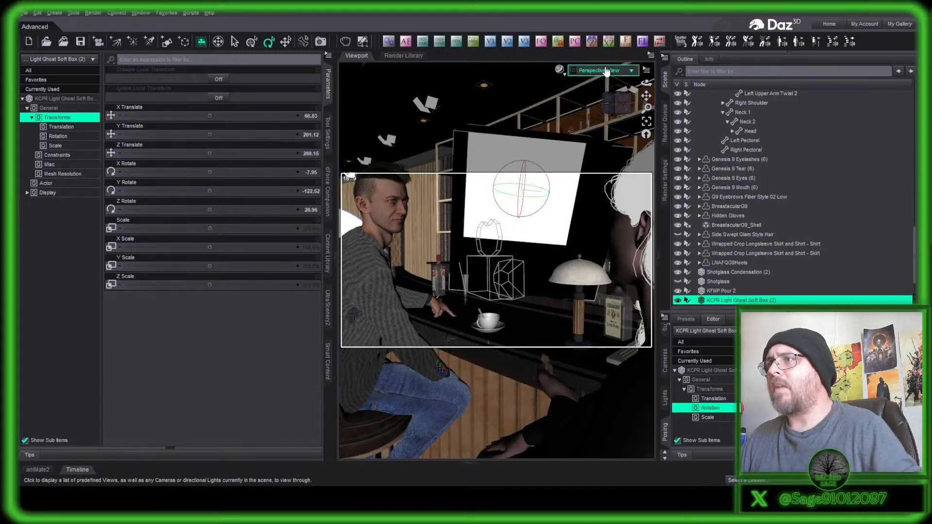
left_click(608, 144)
left_click(560, 71)
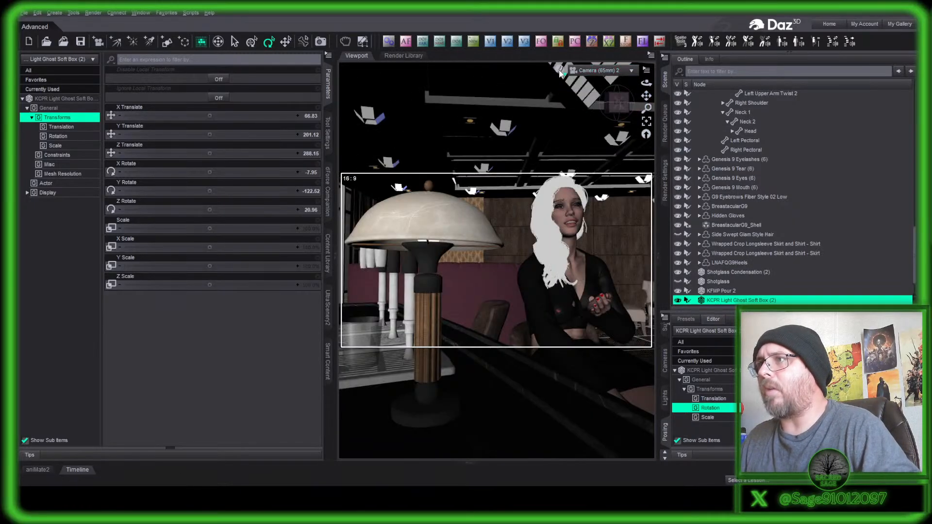
left_click(562, 169)
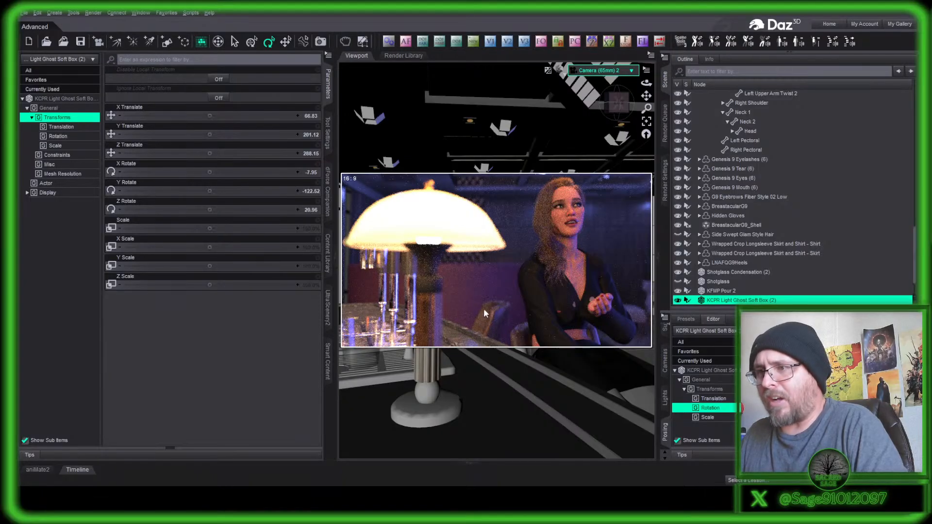
left_click(550, 289)
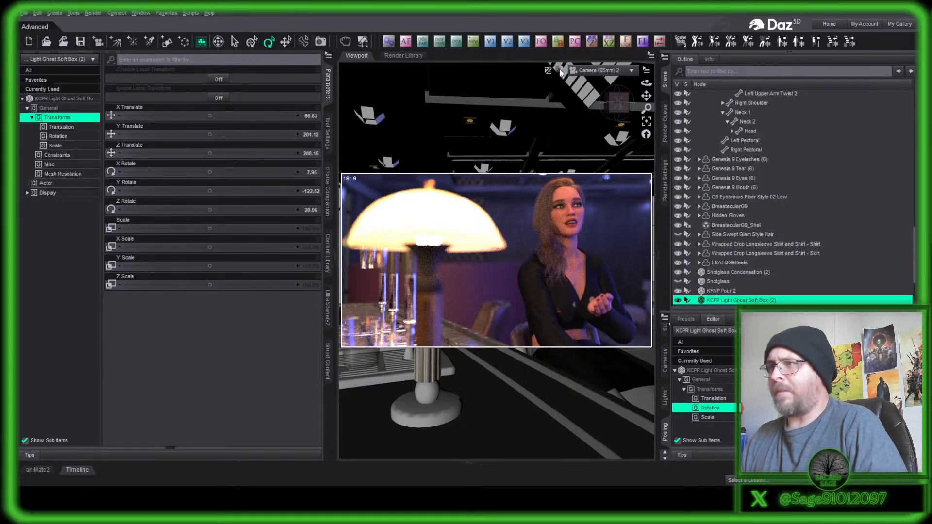
left_click(549, 155)
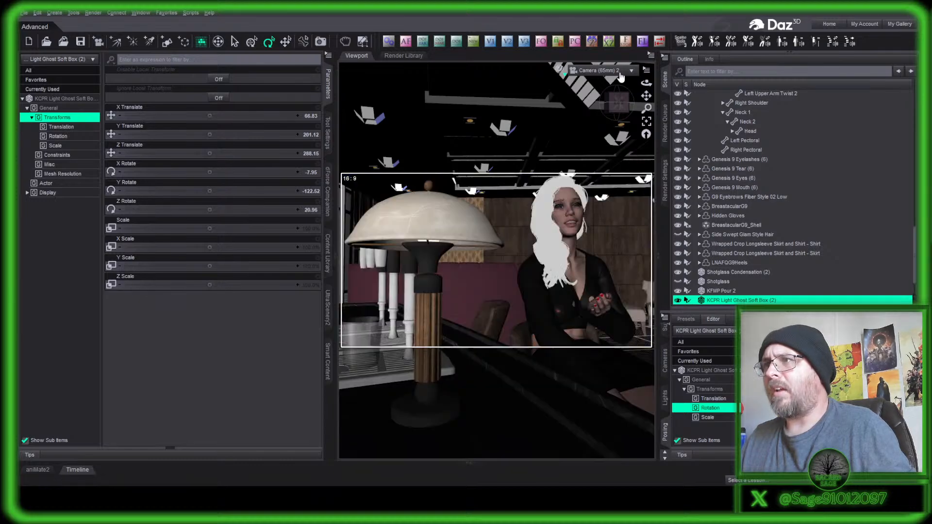
- In the perspective view, move KCPR Light Ghost Soft Box (2) to about X -24, Y 199 and Z 229
left_click(621, 83)
left_click_drag(618, 104, 597, 122)
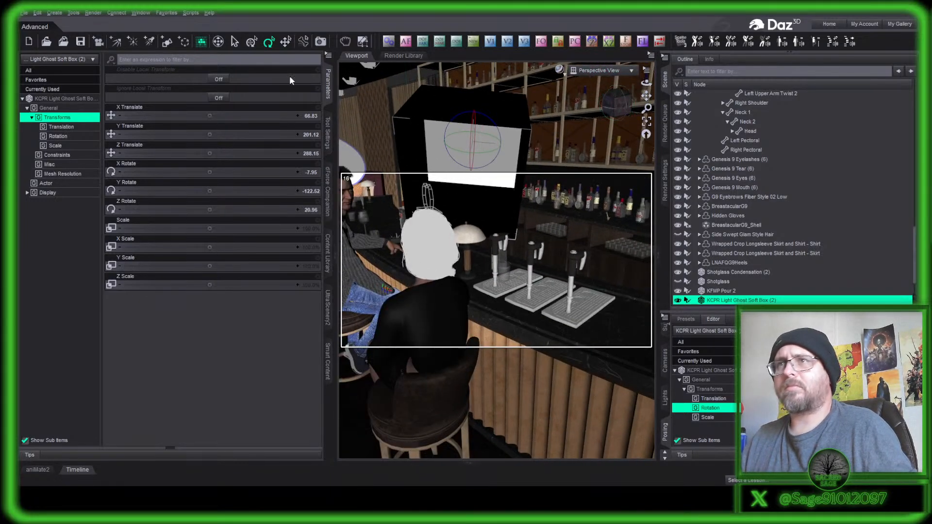
left_click(286, 41)
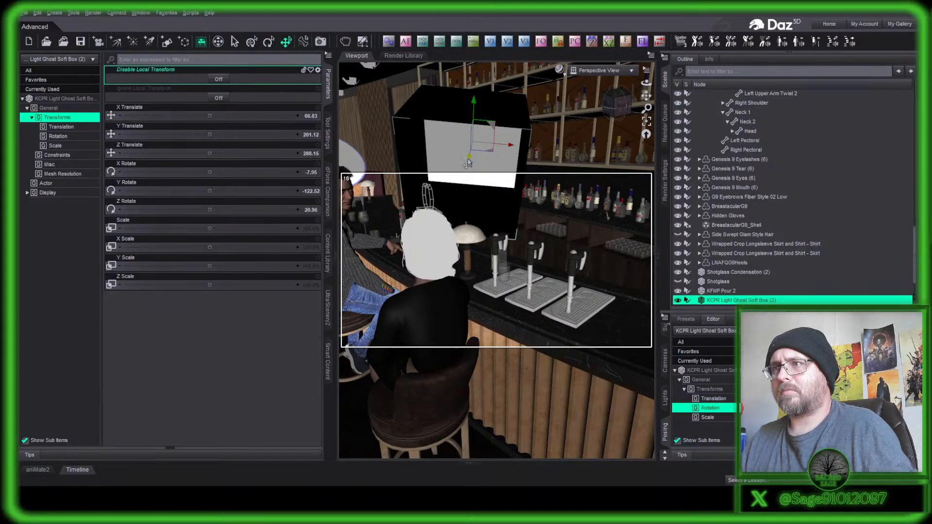
left_click_drag(469, 161, 456, 209)
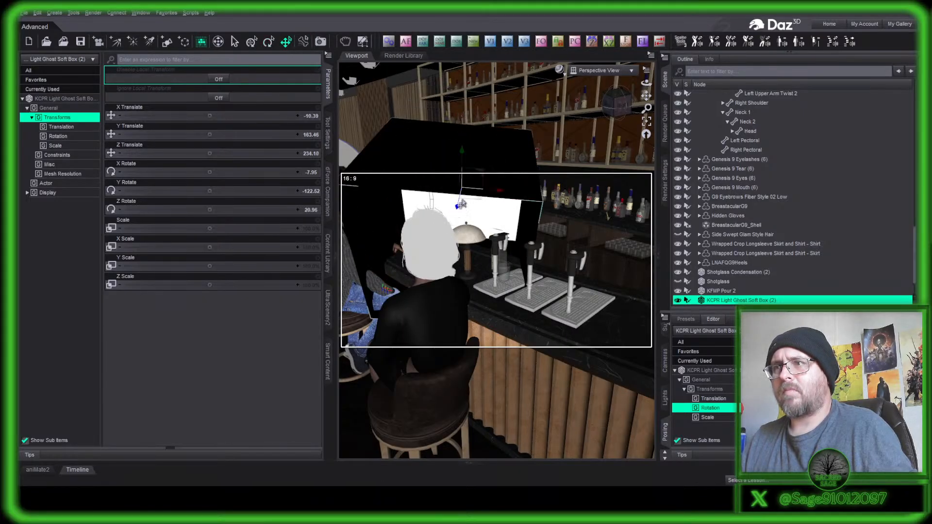
left_click_drag(460, 161, 463, 101)
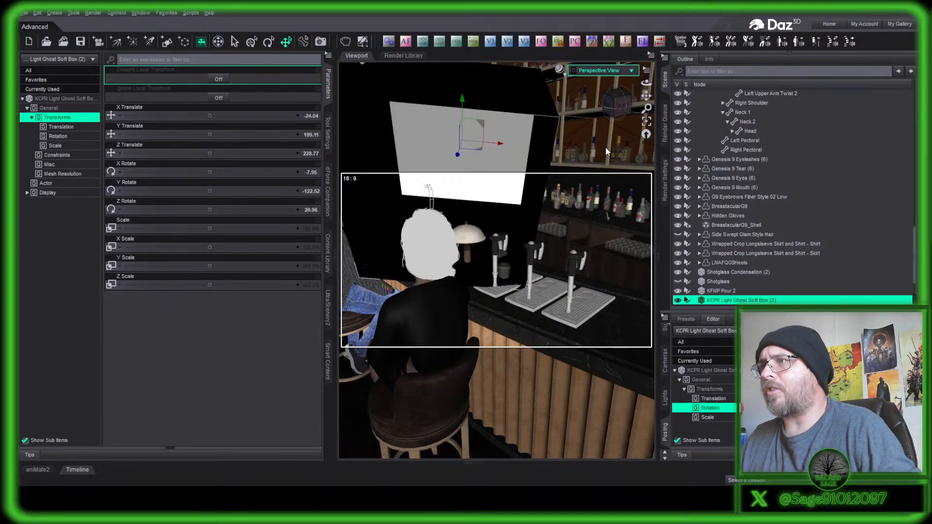
- Preview the repositioned soft box's effect on CJ Dreya 9 through Camera (65mm) 2 in the rendered draw style
left_click(605, 148)
left_click(560, 71)
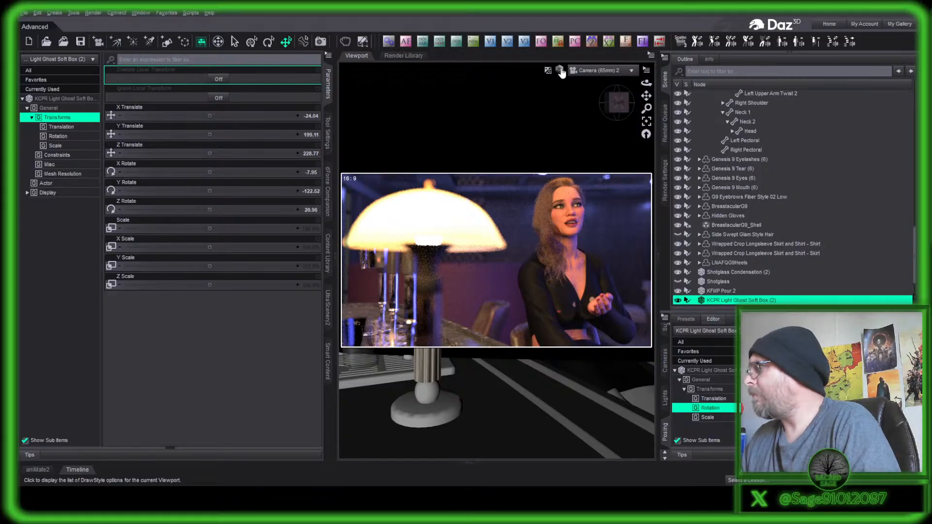
left_click(27, 12)
left_click(131, 78)
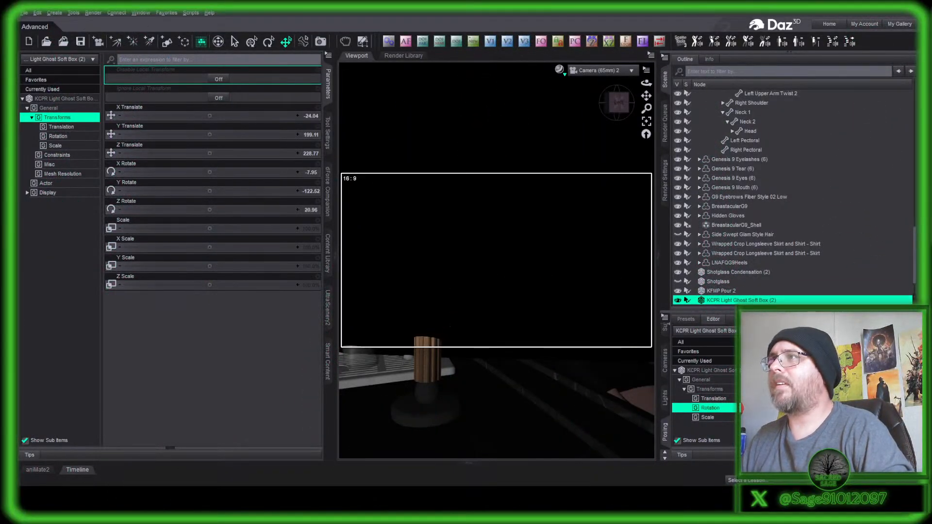
- Return to the perspective view and delete Camera (65mm) 2 from the scene
left_click(740, 263)
left_click(735, 245)
left_click(738, 255)
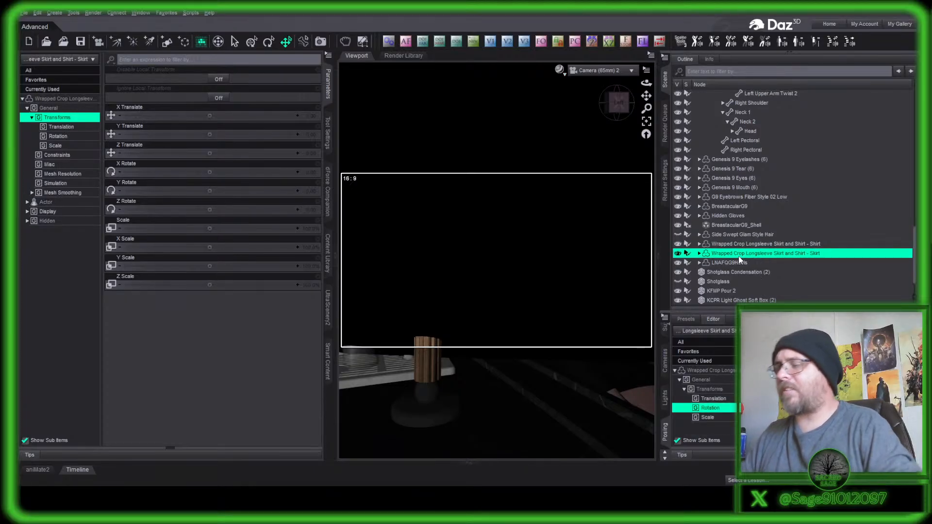
left_click(741, 300)
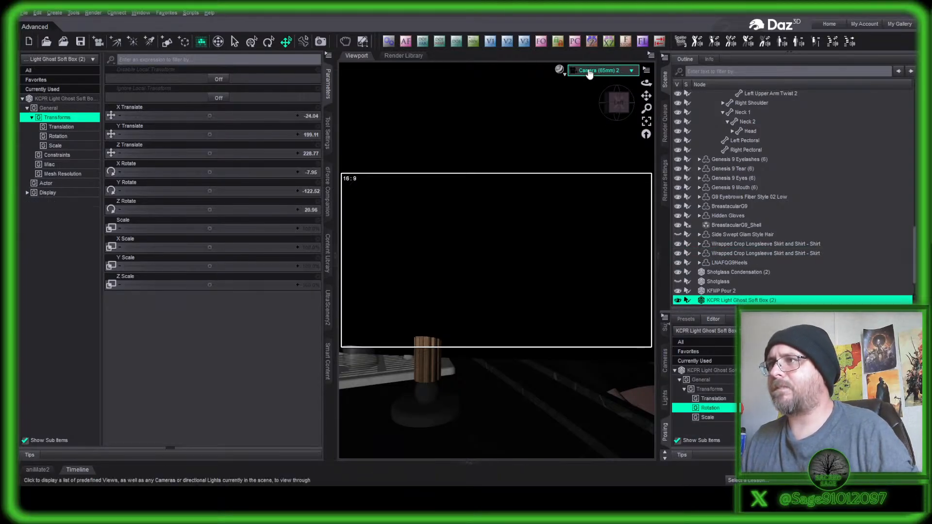
scroll(590, 75, "up", 1)
left_click_drag(619, 102, 621, 103)
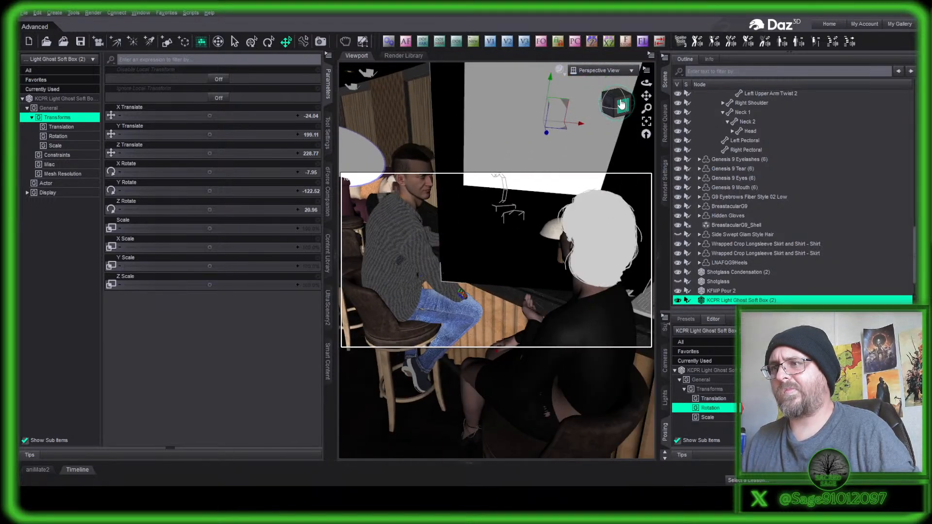
left_click(621, 104)
scroll(789, 231, "down", 1)
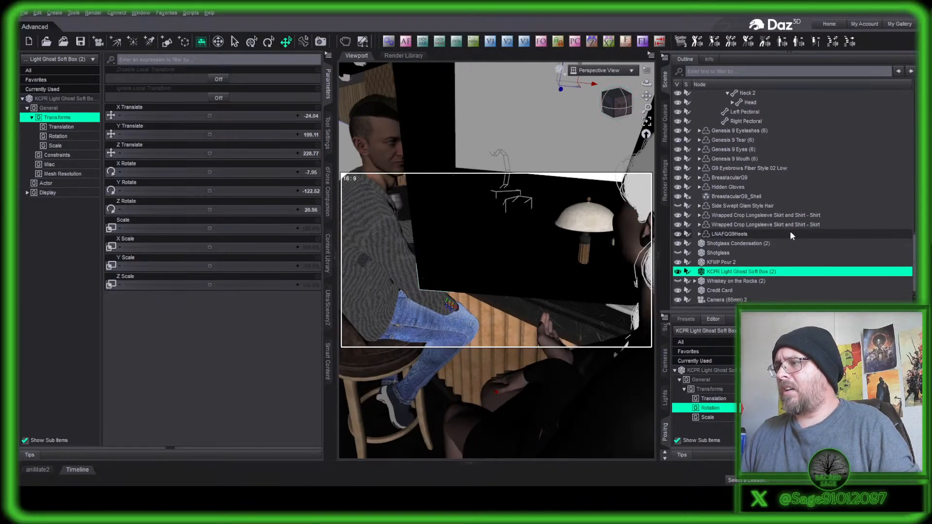
left_click(745, 301)
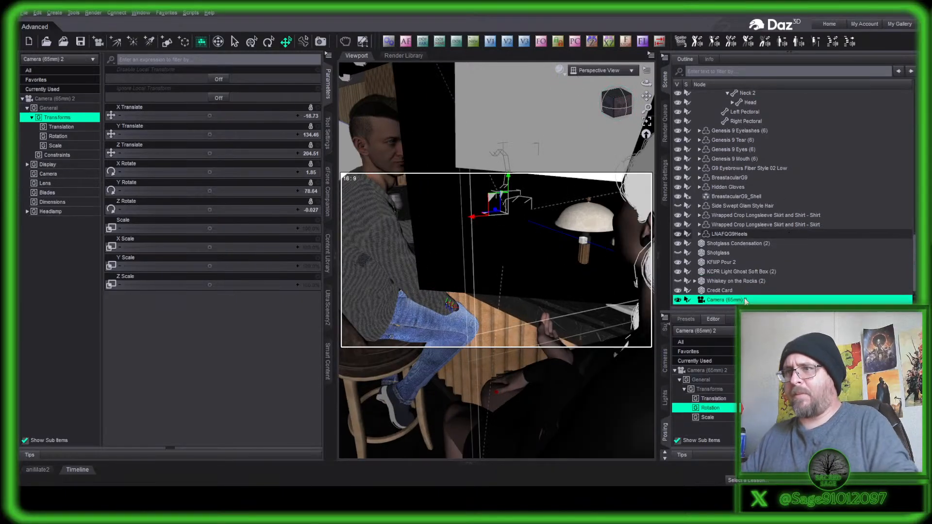
key("Delete")
- Move KCPR Light Ghost Soft Box (2) to about X -15, Y 206 and Z 250, and rotate it to about Y -139
mouse_move(612, 101)
left_mouse_down()
mouse_move(600, 100)
mouse_move(616, 108)
left_mouse_up()
scroll(479, 205, "down", 3)
left_click(476, 239)
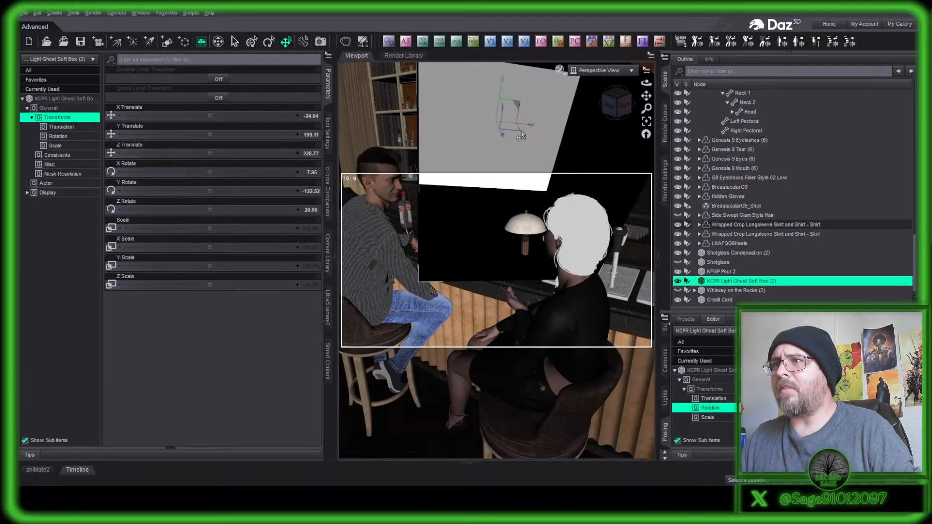
left_click_drag(522, 131, 527, 121)
left_click(268, 41)
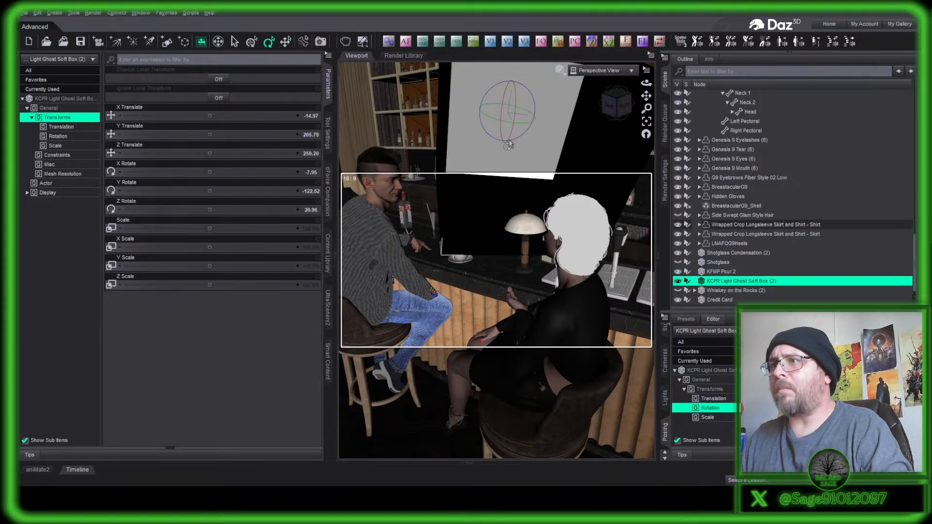
left_click_drag(513, 129, 513, 130)
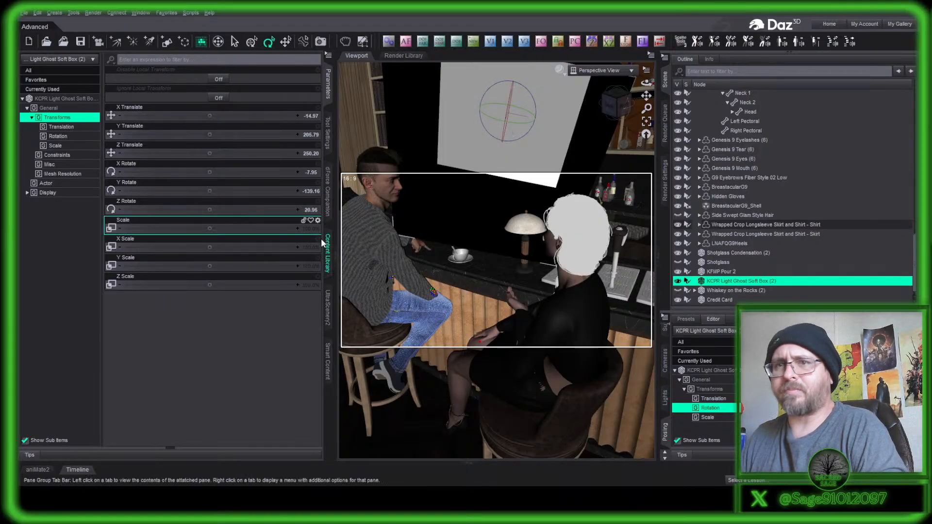
- Set the soft box's X scale to about 158% and move it to about X 5, Y 217 and Z 276
left_click_drag(210, 247, 252, 247)
left_click_drag(609, 106, 667, 91)
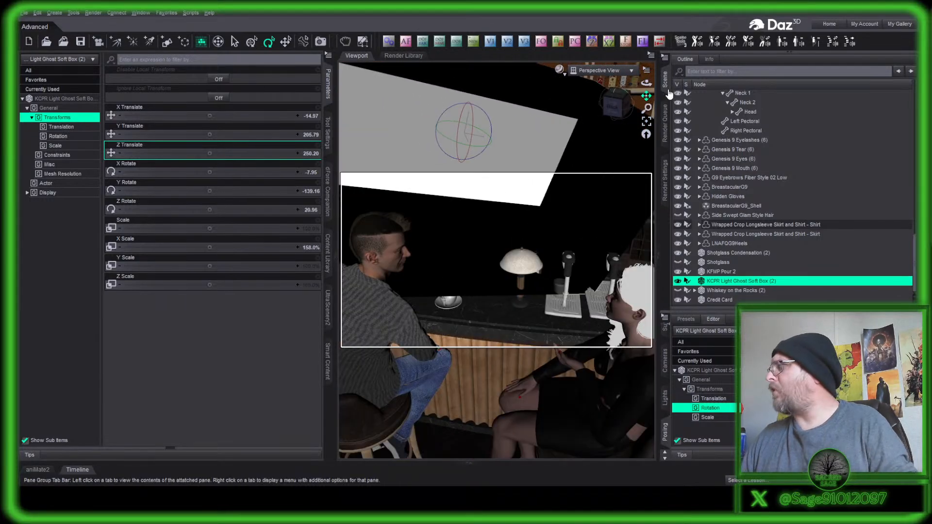
left_click_drag(612, 105, 519, 111)
scroll(613, 105, "up", 3)
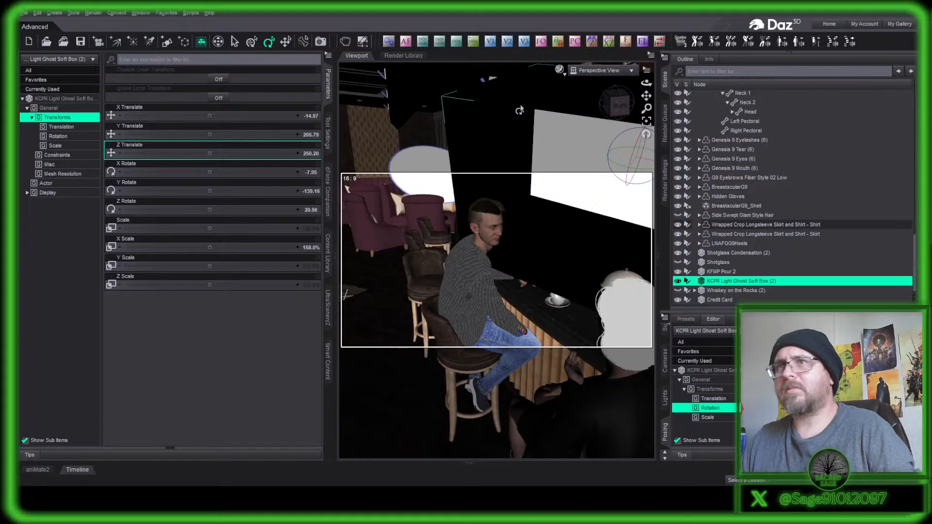
left_click(286, 42)
middle_click_drag(645, 191, 532, 199)
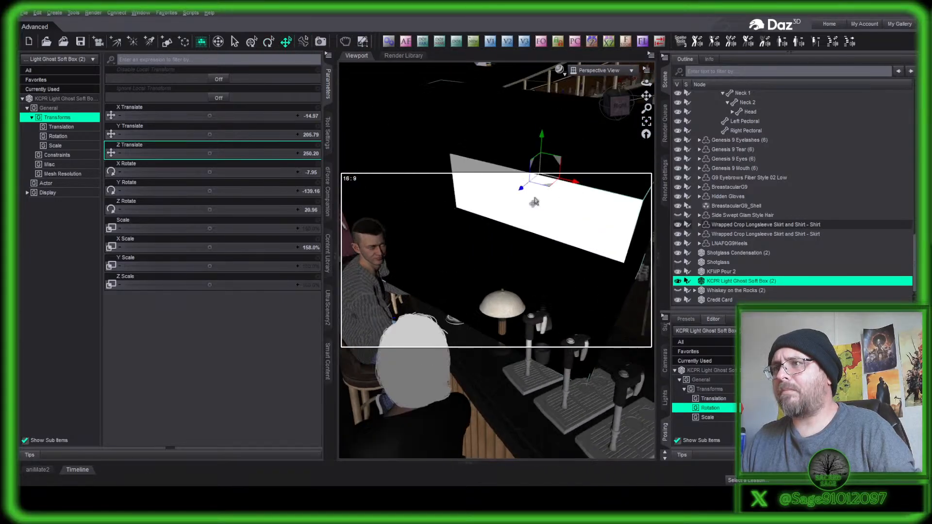
left_click_drag(521, 193, 551, 182)
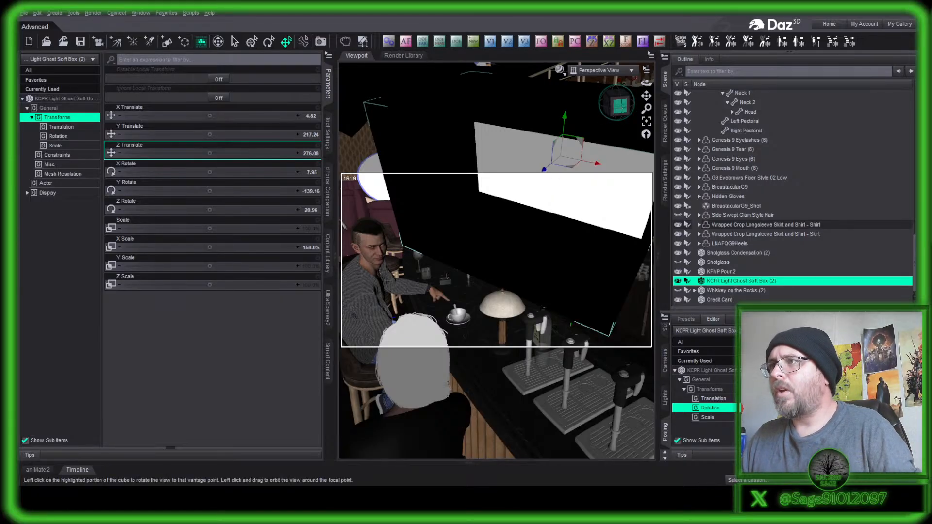
- Collapse the parameter settings to enlarge the viewport and bring the man, the coffee cup and the lamp into close view
mouse_move(616, 104)
left_mouse_down()
mouse_move(626, 109)
mouse_move(610, 103)
left_mouse_up()
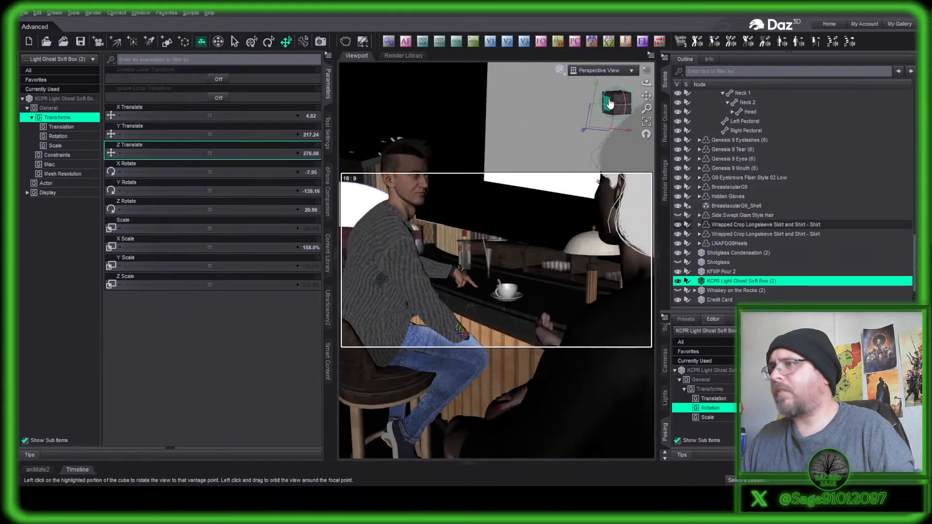
left_click(328, 83)
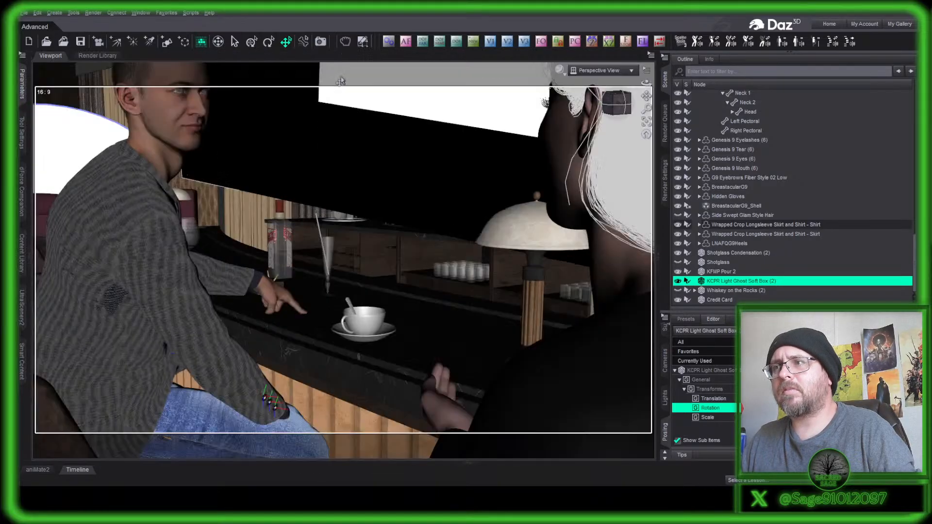
left_click_drag(621, 105, 617, 102)
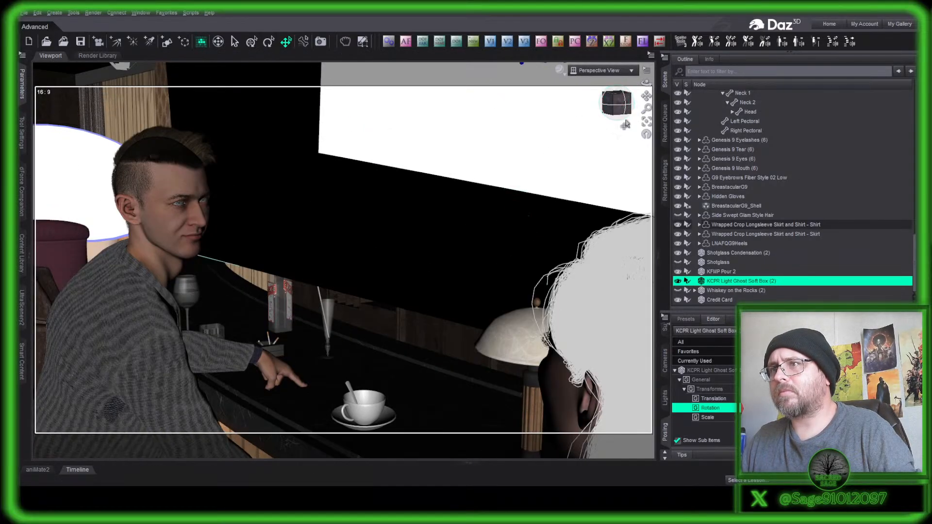
- Undo the latest run of changes and show CJ Dreya 9 side-on on her bar stool
key("ctrl+z")
key("ctrl+z")
key("ctrl+z")
key("ctrl+z")
key("ctrl+z")
key("ctrl+z")
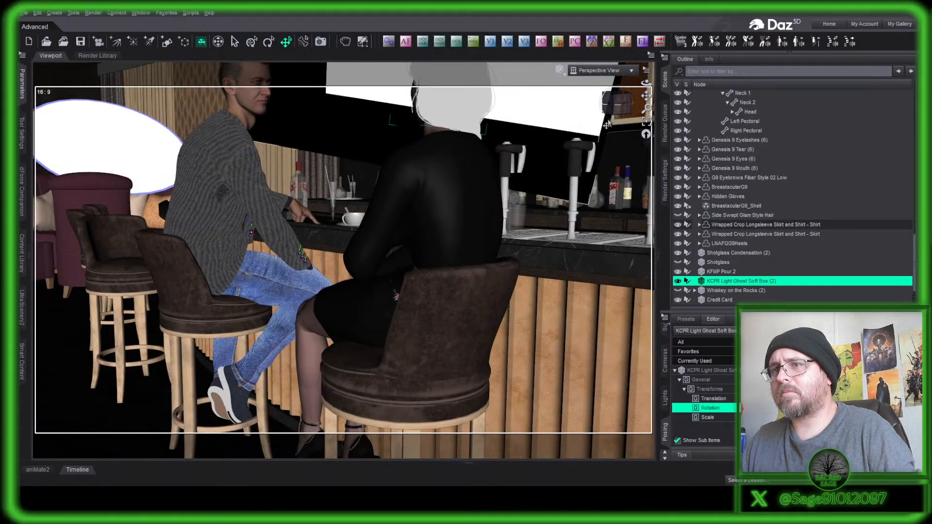
key("ctrl+z")
key("ctrl+z")
key("ctrl+z")
left_click_drag(616, 102, 619, 109)
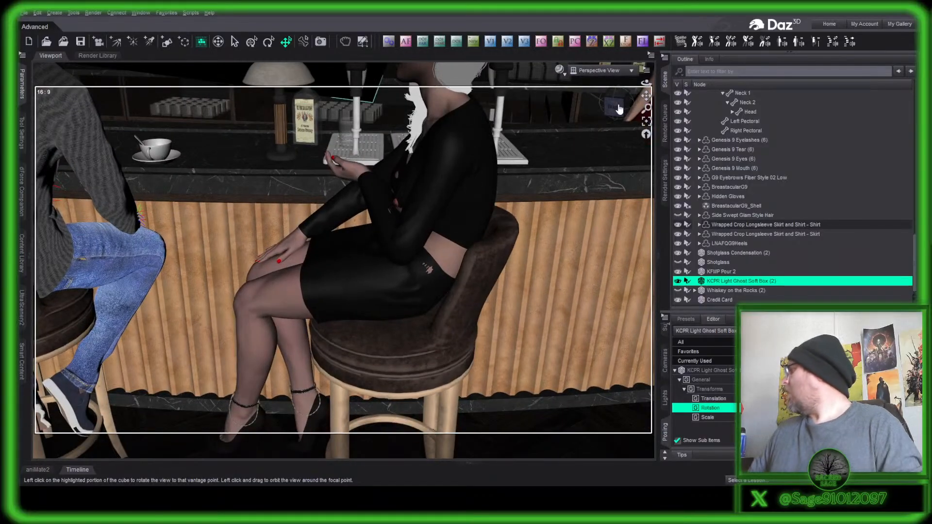